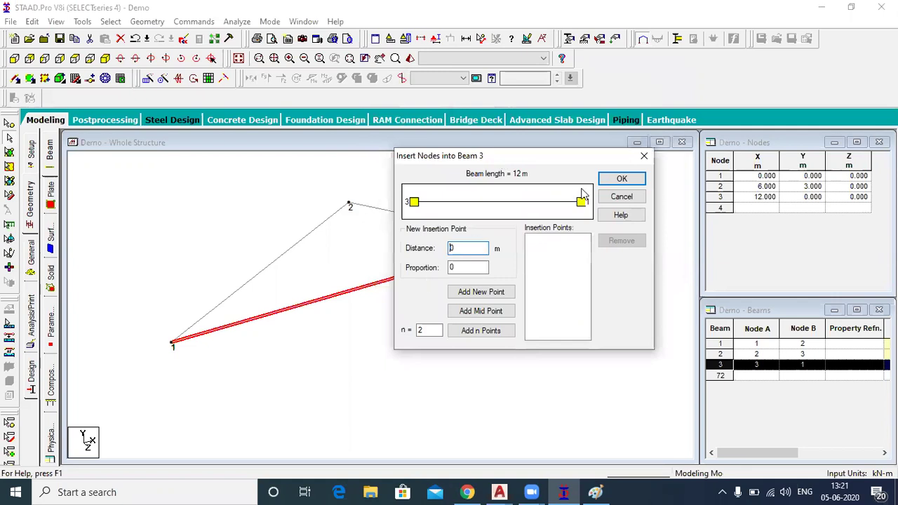
Insert a node into beam 3, between nodes 3 and 1, at a distance of 8 m from node 3
click(621, 197)
click(338, 250)
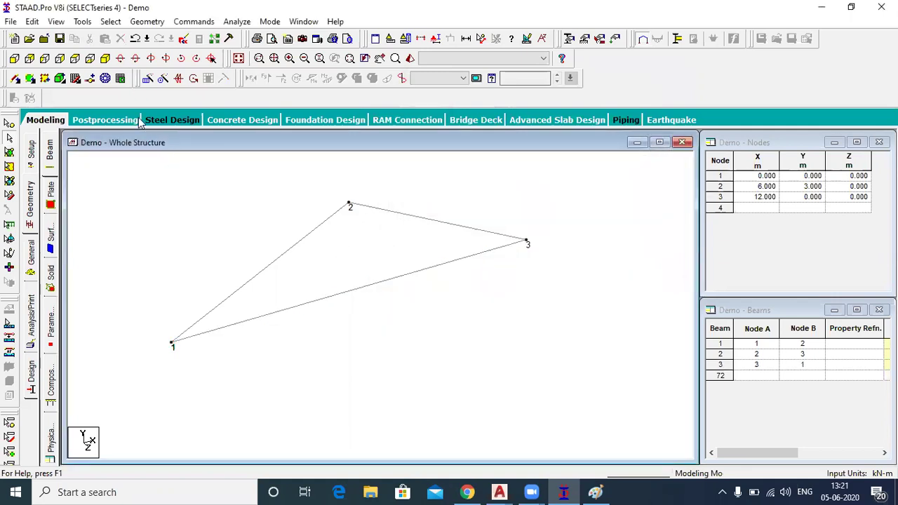
click(92, 79)
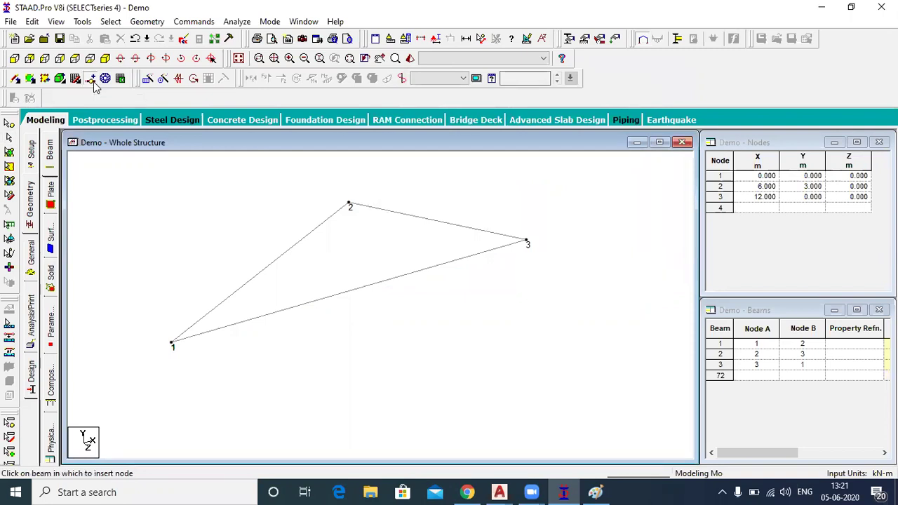
click(306, 307)
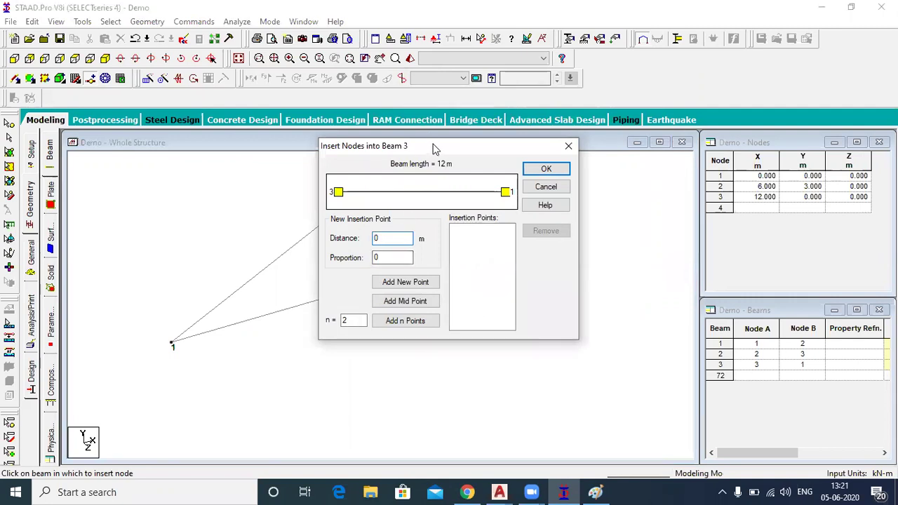
drag(431, 150, 473, 107)
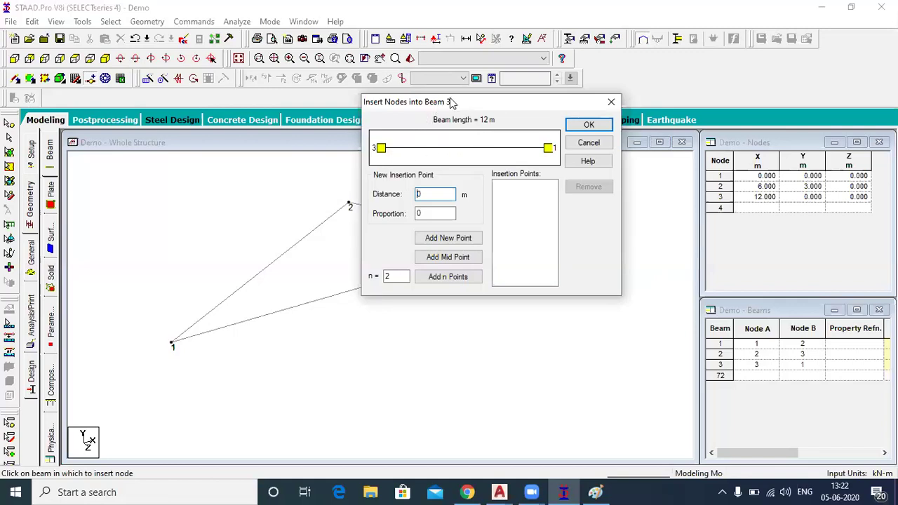
drag(452, 102, 582, 276)
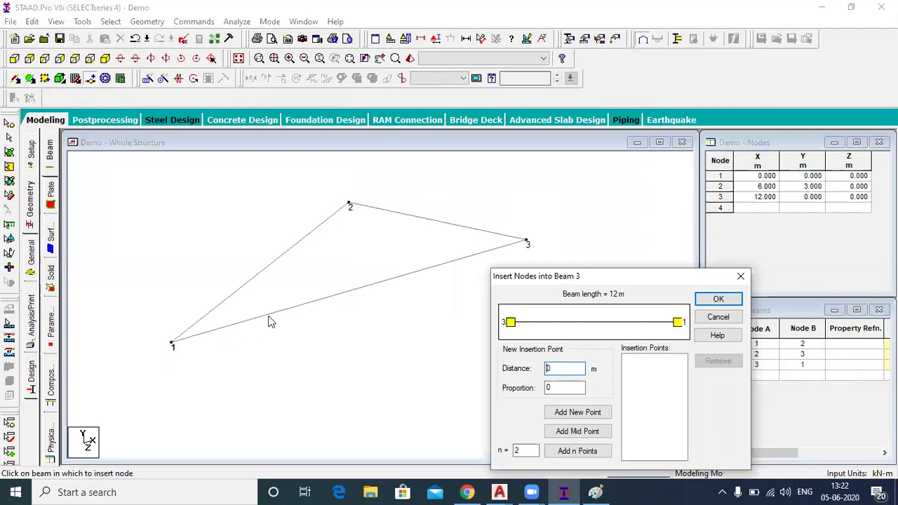
double_click(553, 367)
text(8)
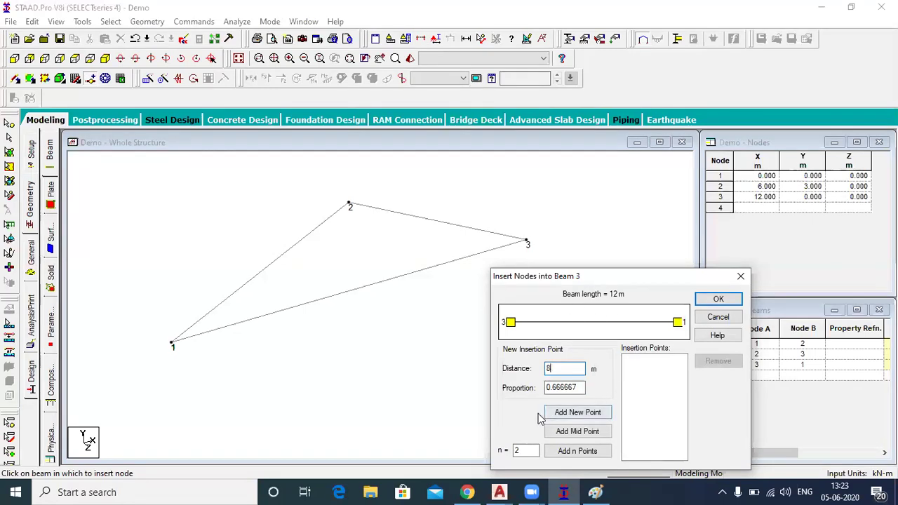
click(578, 412)
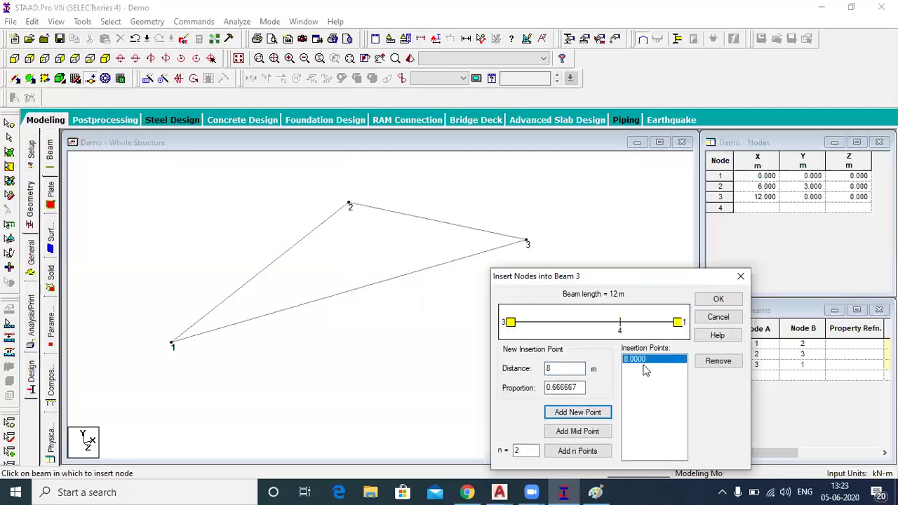
click(718, 298)
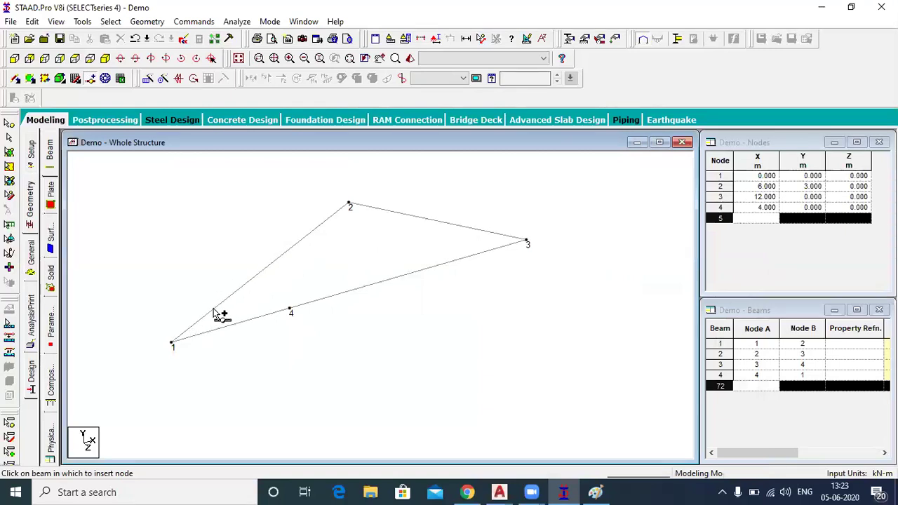
Insert three equally spaced nodes into beam 1, between nodes 1 and 2, and save the modified structure
click(274, 264)
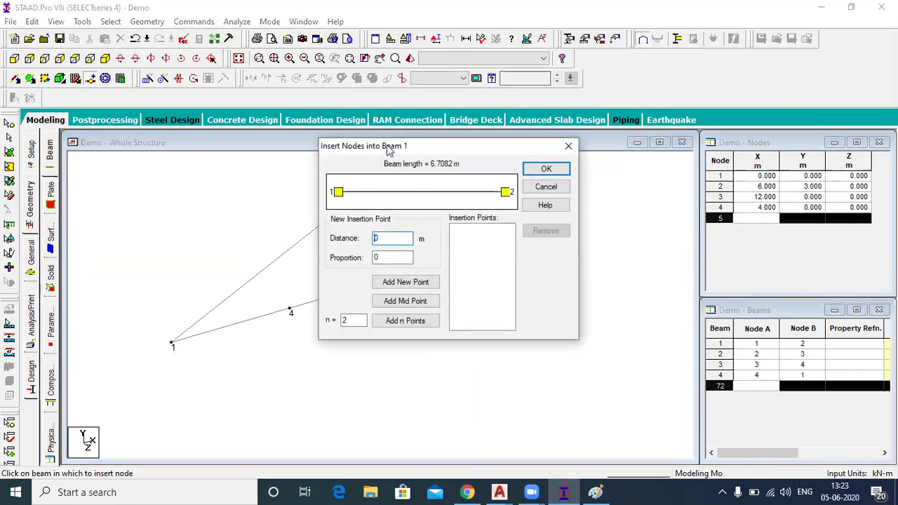
drag(393, 148, 511, 103)
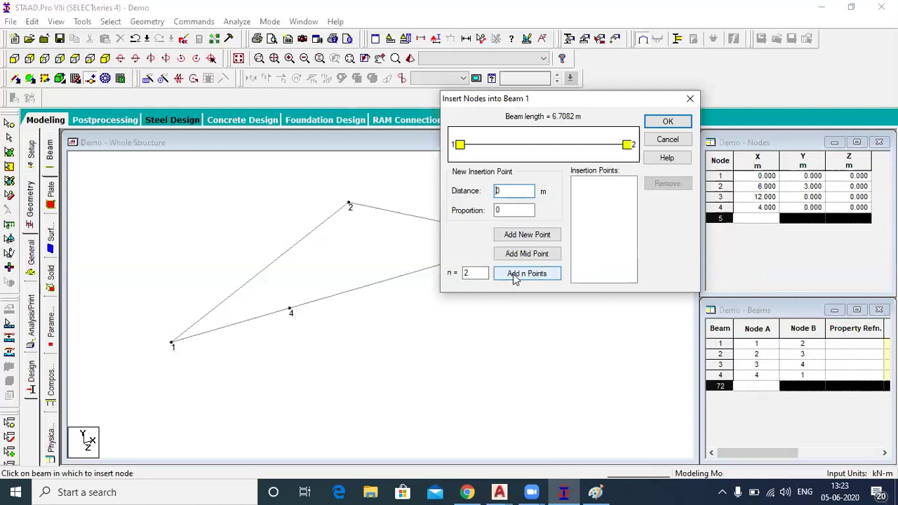
click(477, 273)
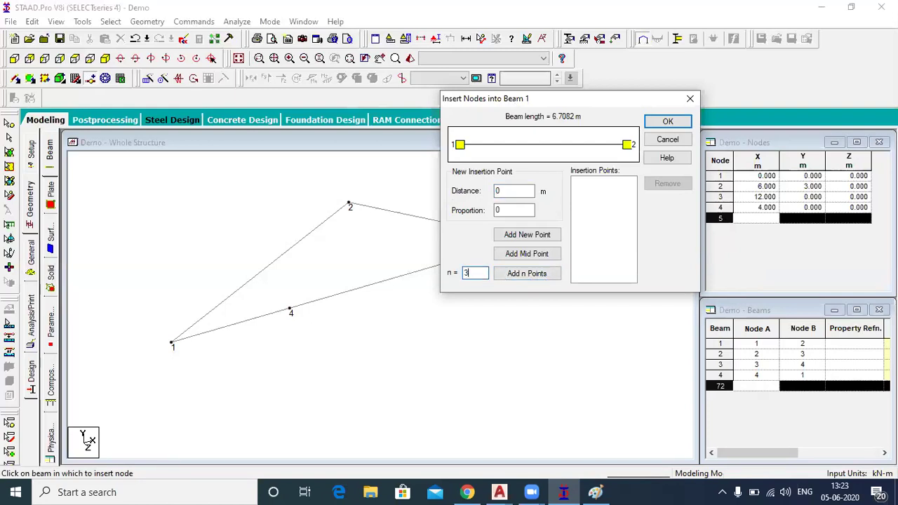
click(529, 276)
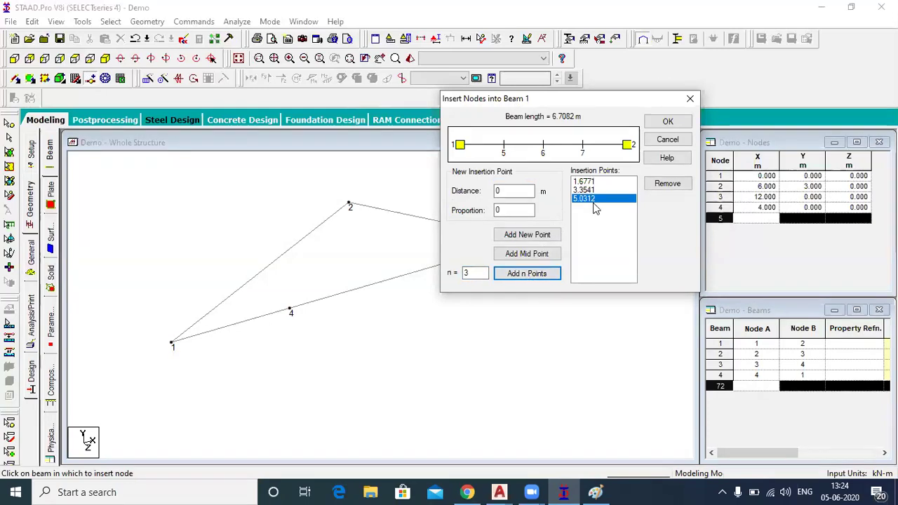
click(668, 122)
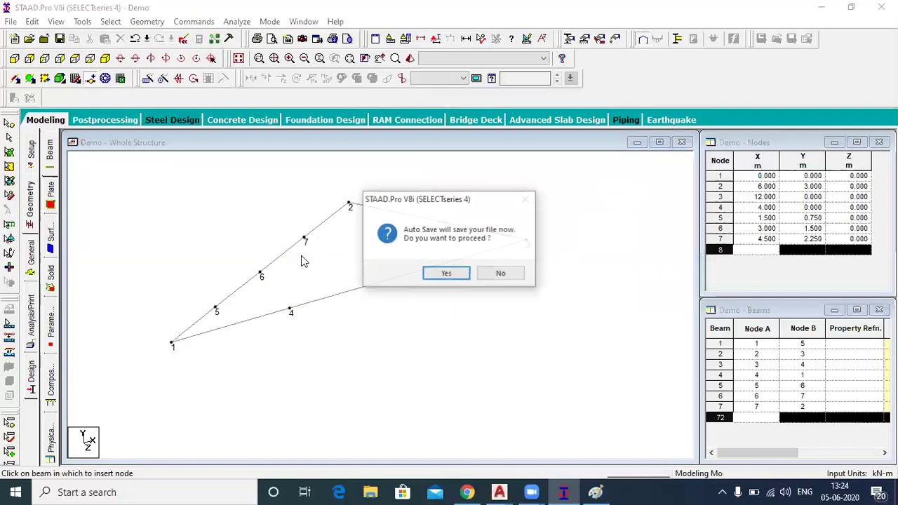
click(457, 275)
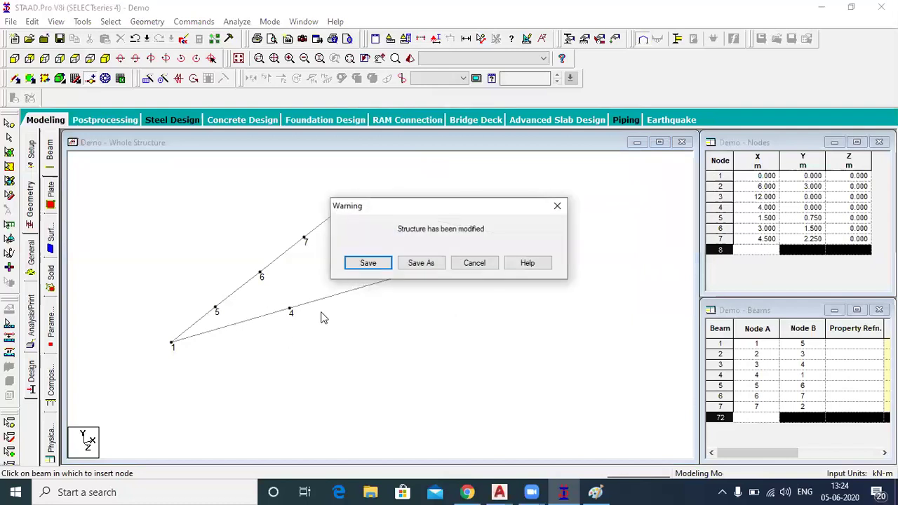
click(369, 263)
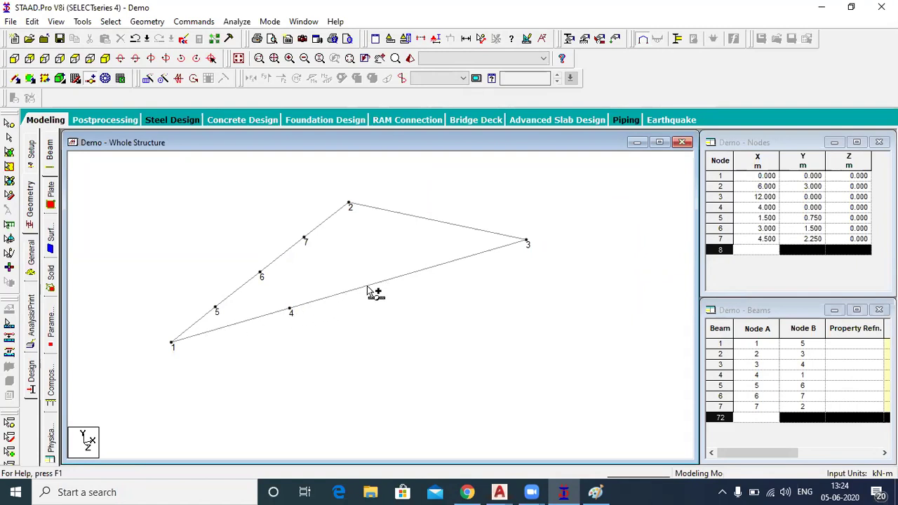
Insert a mid-point node into beam 4, between nodes 4 and 1
click(232, 326)
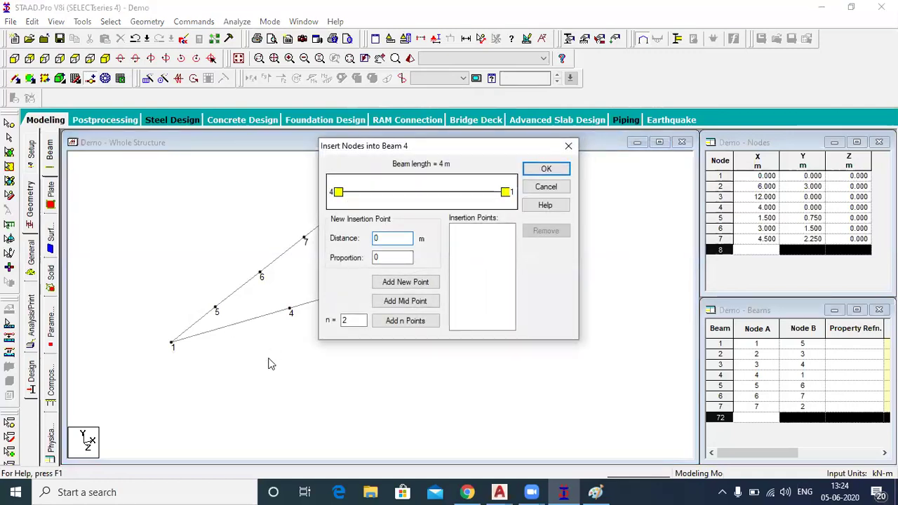
drag(430, 145, 517, 120)
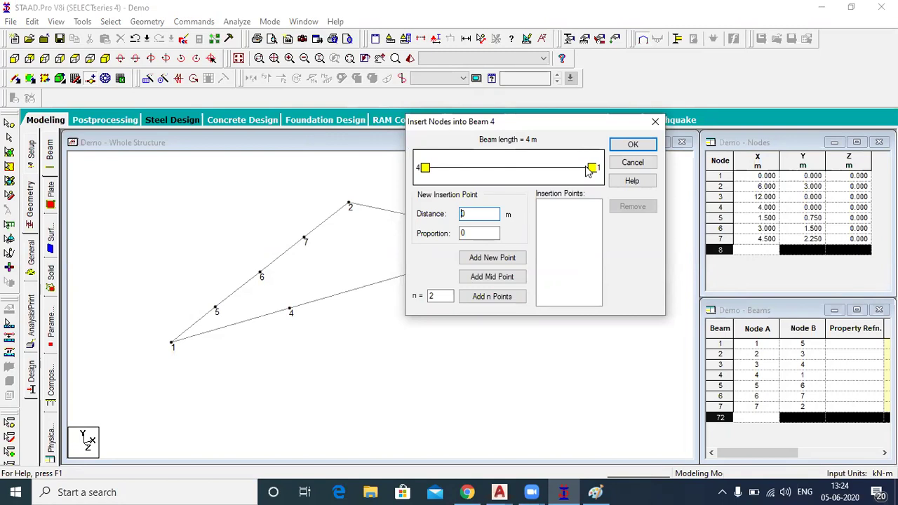
click(485, 278)
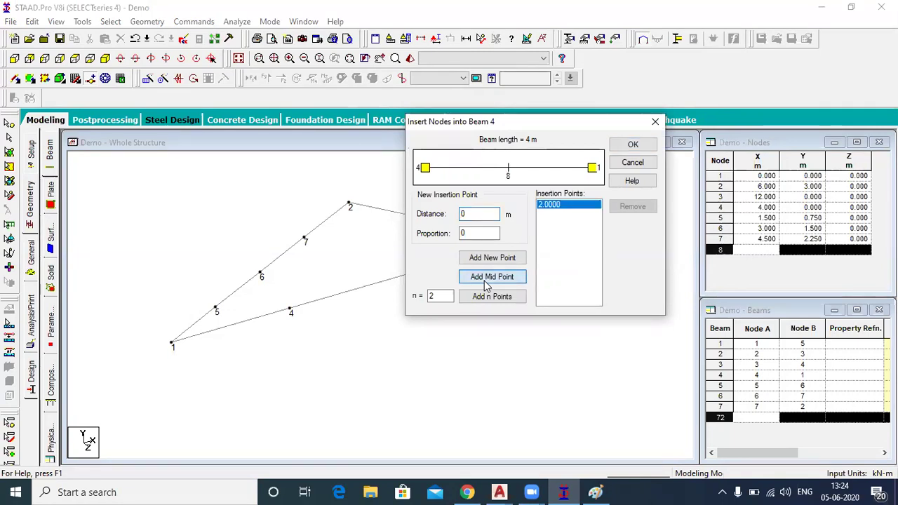
click(633, 145)
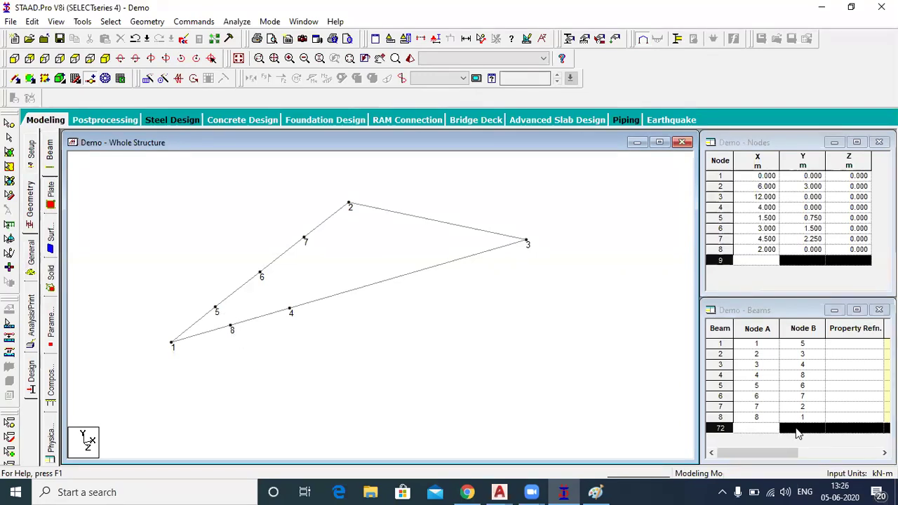
Add point-to-point beams from node 5 to 8, from node 6 to 4, and from node 4 to 2
click(764, 442)
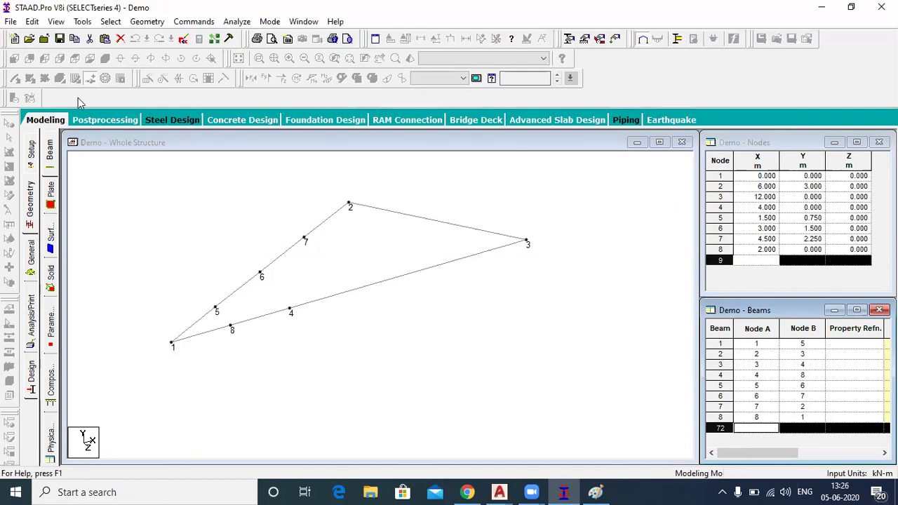
click(169, 192)
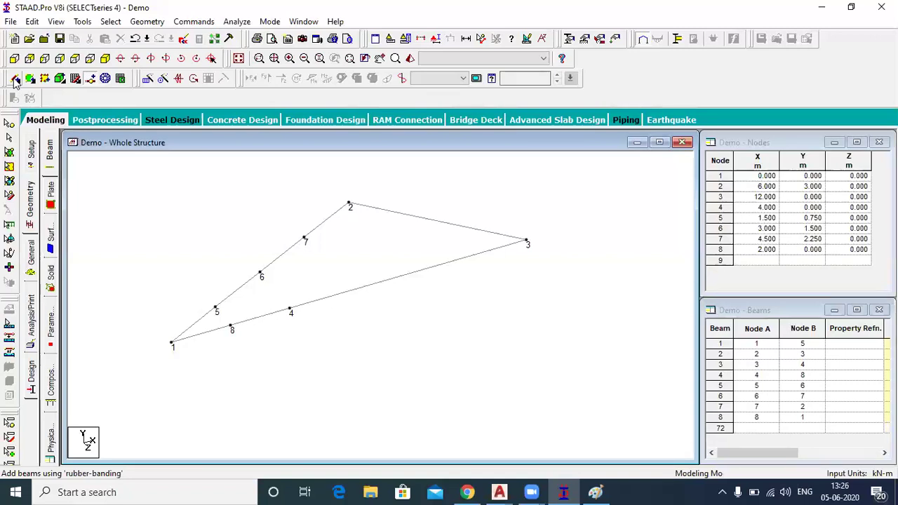
click(154, 25)
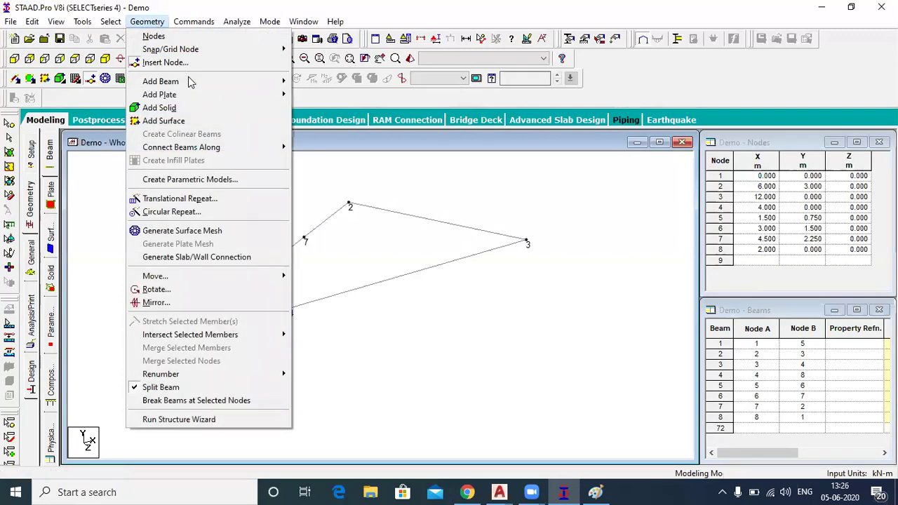
mouse_move(189, 83)
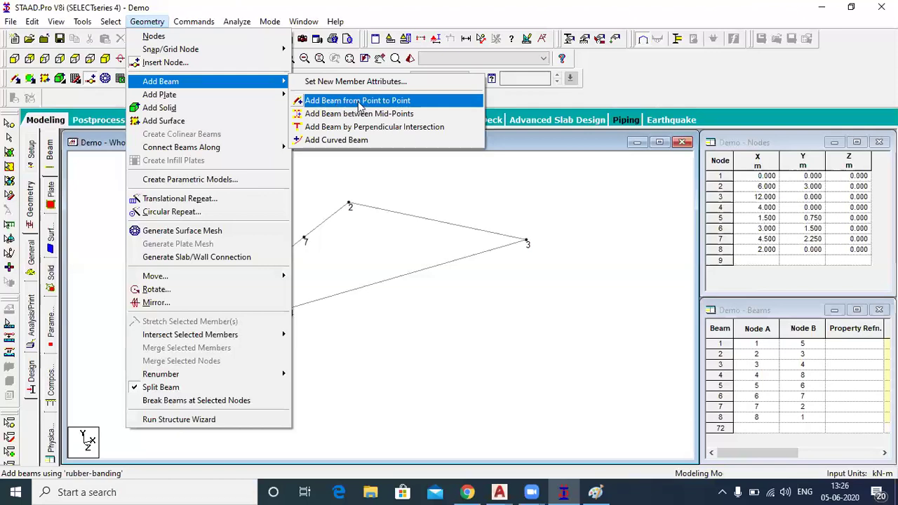
click(359, 101)
drag(219, 311, 230, 325)
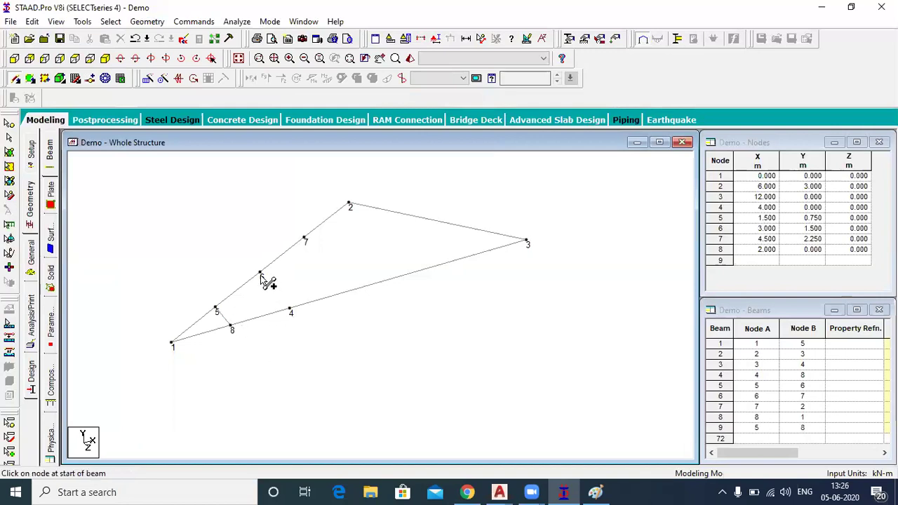
drag(261, 275, 350, 205)
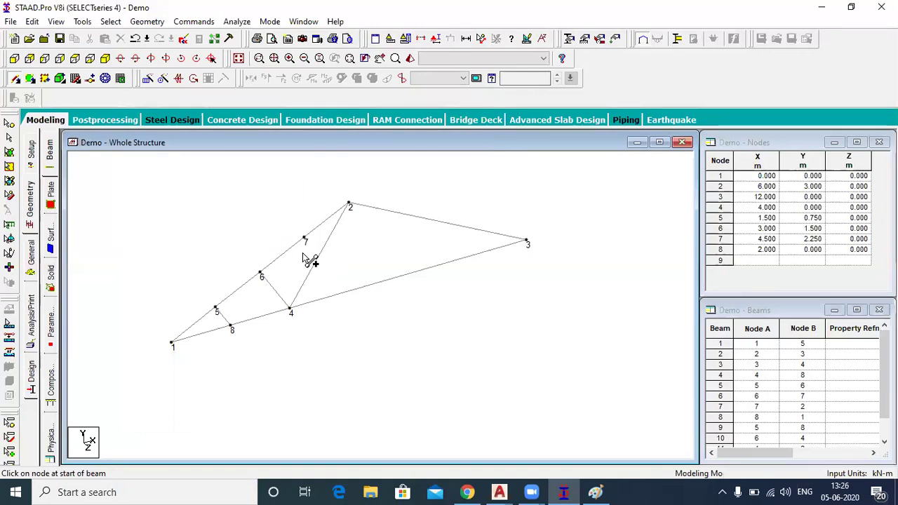
Add a beam from node 7 to a new mid-point node inserted on the beam between nodes 4 and 2
drag(306, 239, 324, 251)
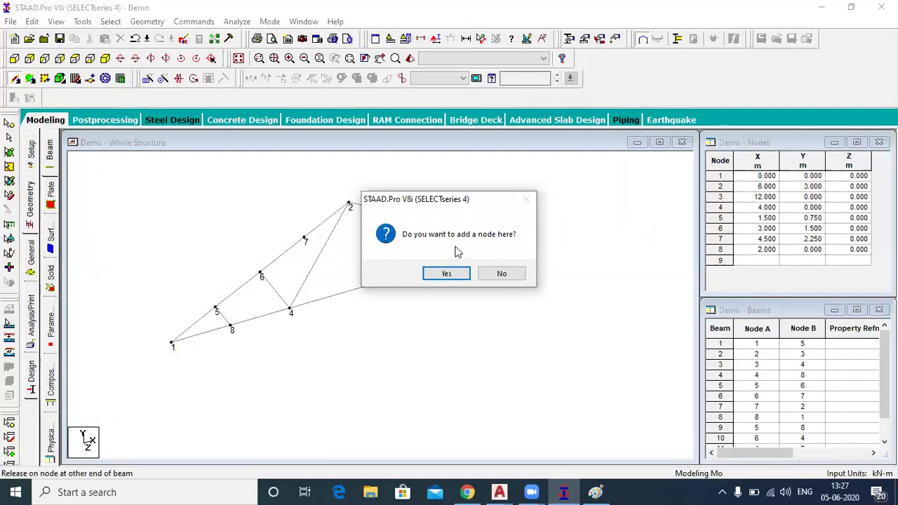
click(451, 273)
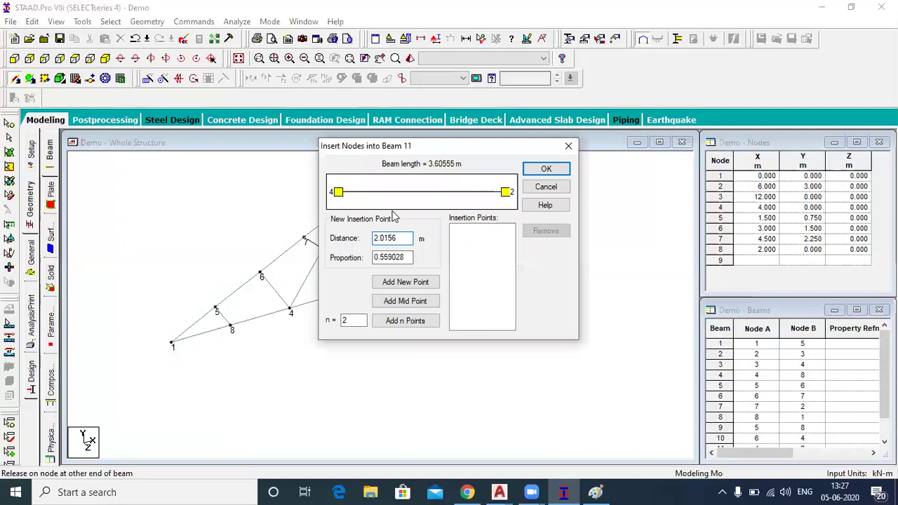
click(402, 306)
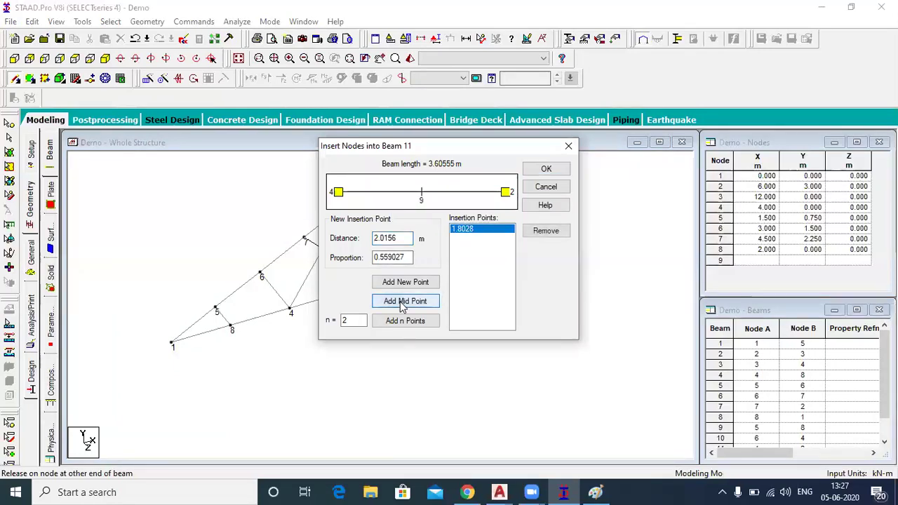
click(545, 169)
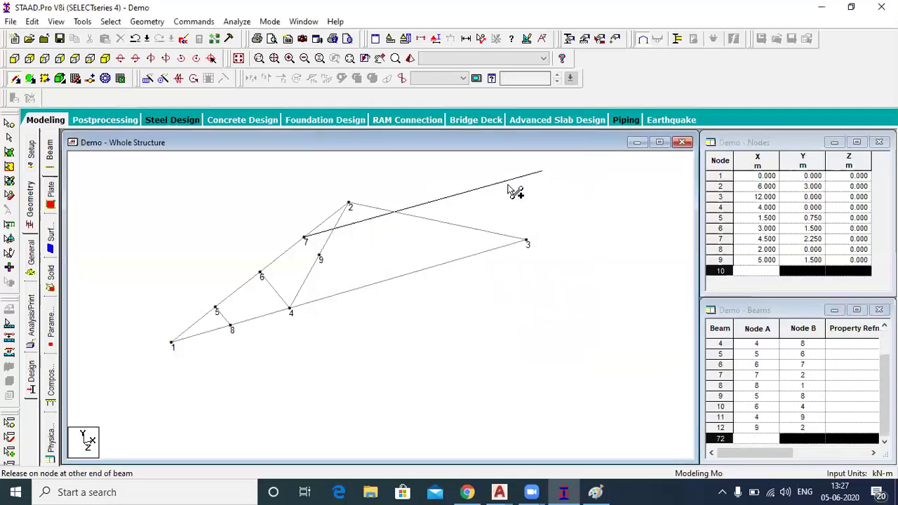
click(319, 255)
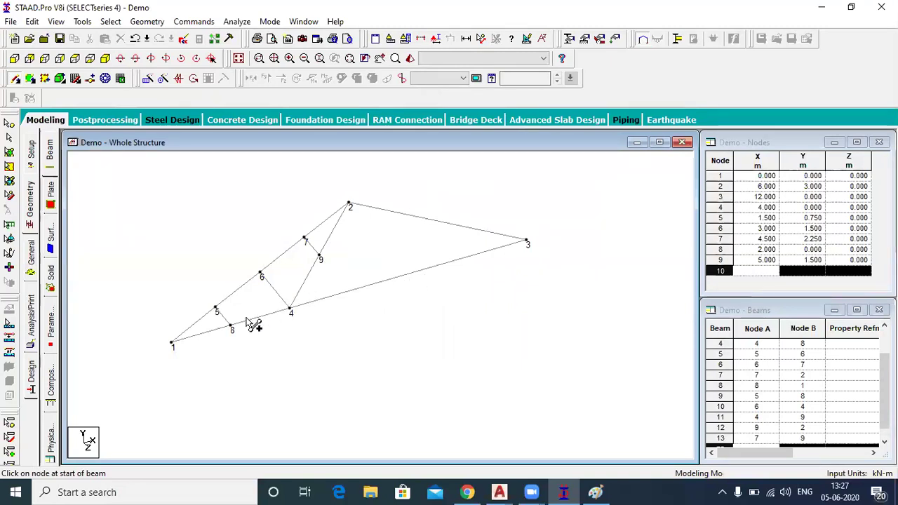
Add beams from node 8 to node 6 and from node 6 to node 9, and return to beam selection
mouse_move(232, 327)
mouse_down()
mouse_move(260, 273)
mouse_move(320, 255)
mouse_up()
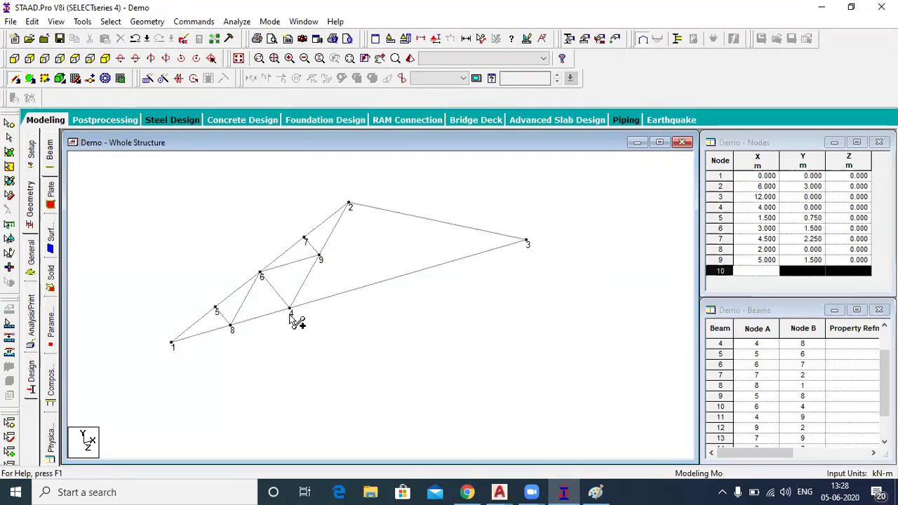
click(9, 140)
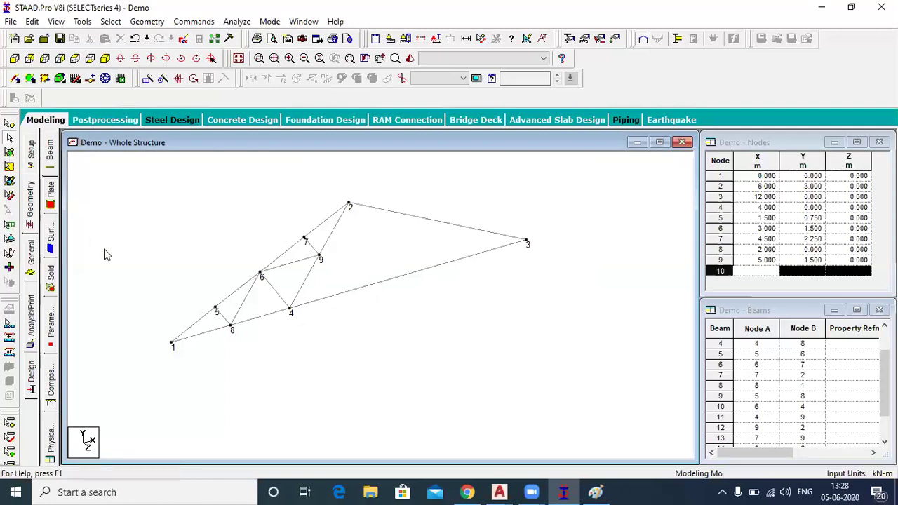
Select the seven internal web members 5–8, 8–6, 6–4, 6–9, 7–9, 9–2 and 4–9 together
click(223, 319)
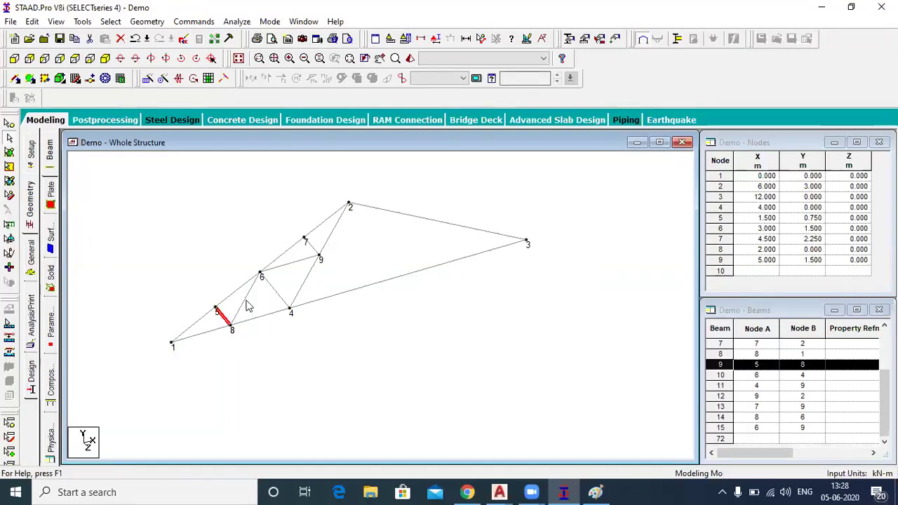
ctrl+click(245, 303)
ctrl+click(282, 300)
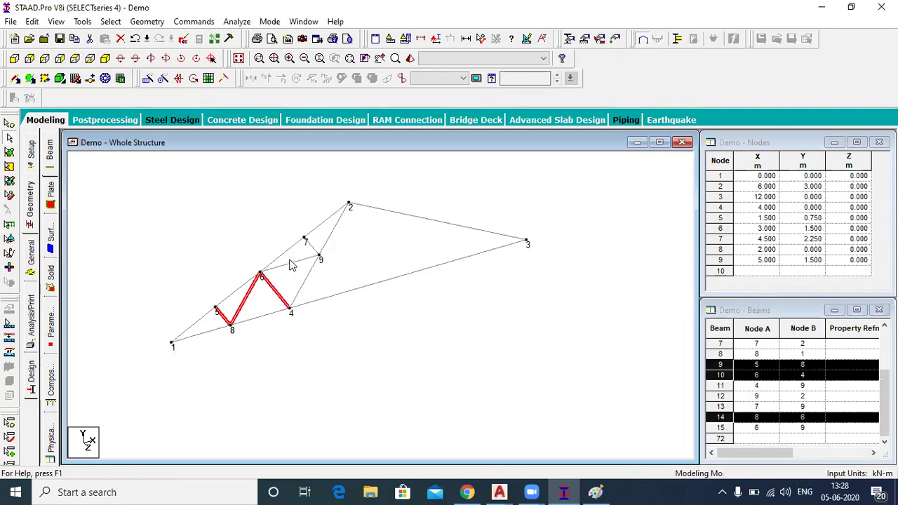
ctrl+click(292, 264)
ctrl+click(313, 249)
ctrl+click(328, 239)
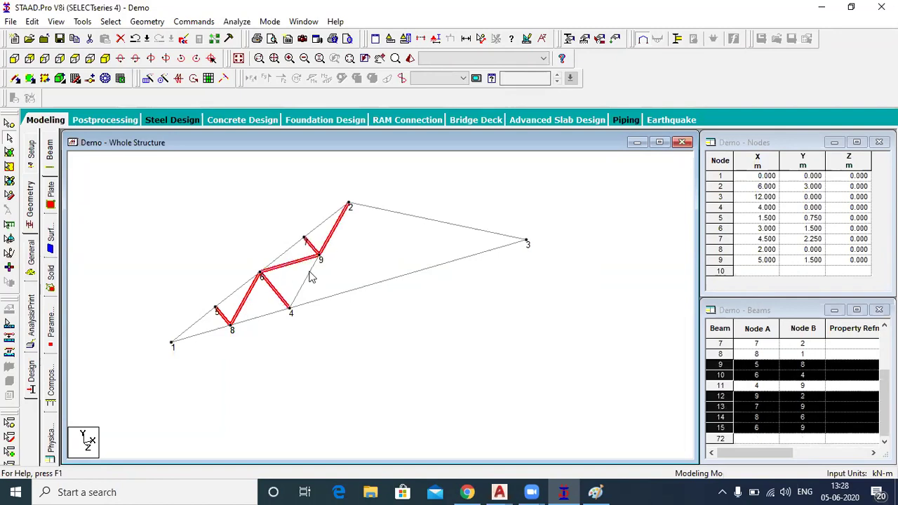
ctrl+click(303, 284)
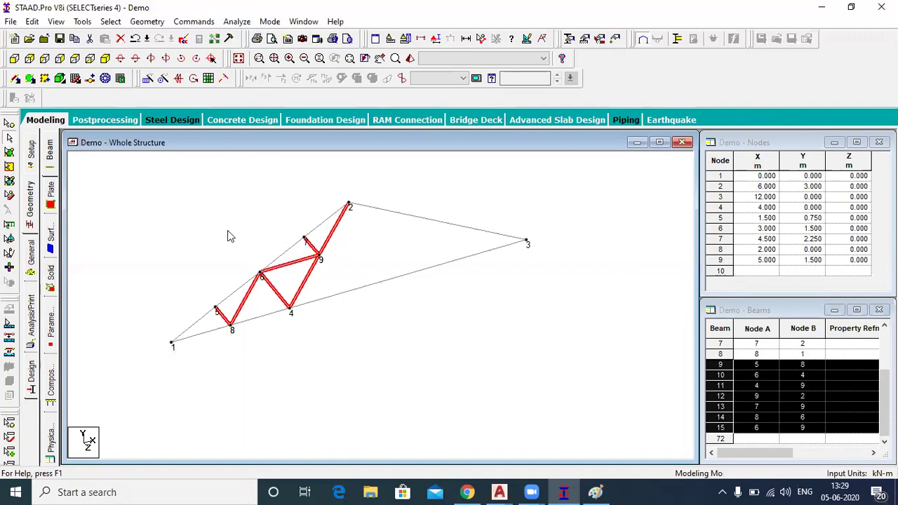
Decline the auto-save and open the Mirror settings for the selected web members, keeping the truss in view
click(177, 80)
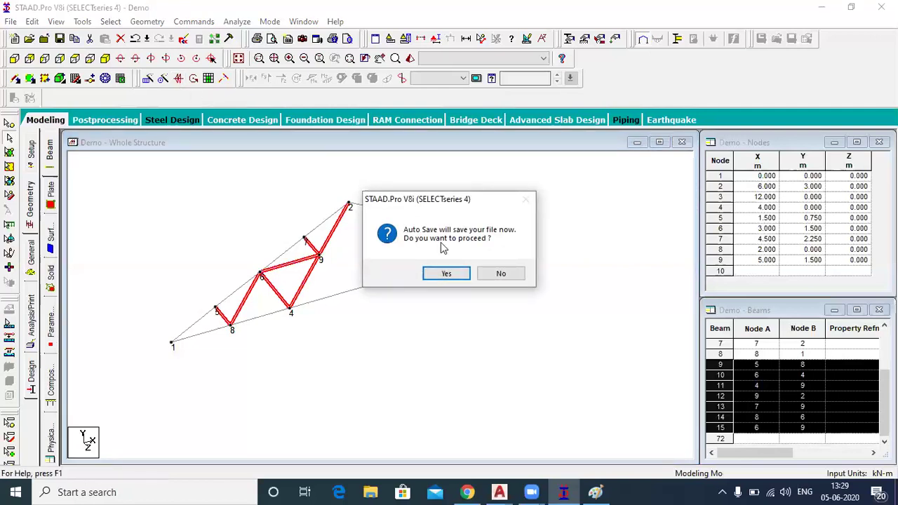
click(506, 273)
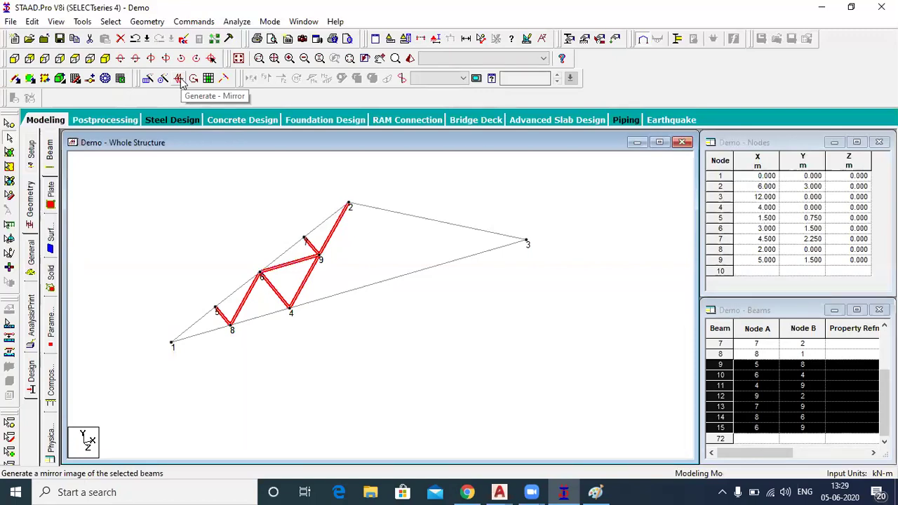
click(147, 21)
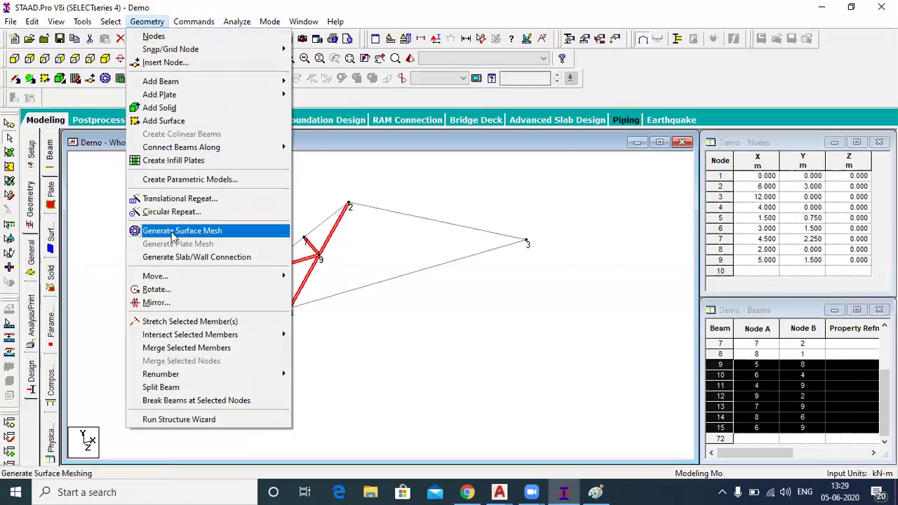
click(164, 306)
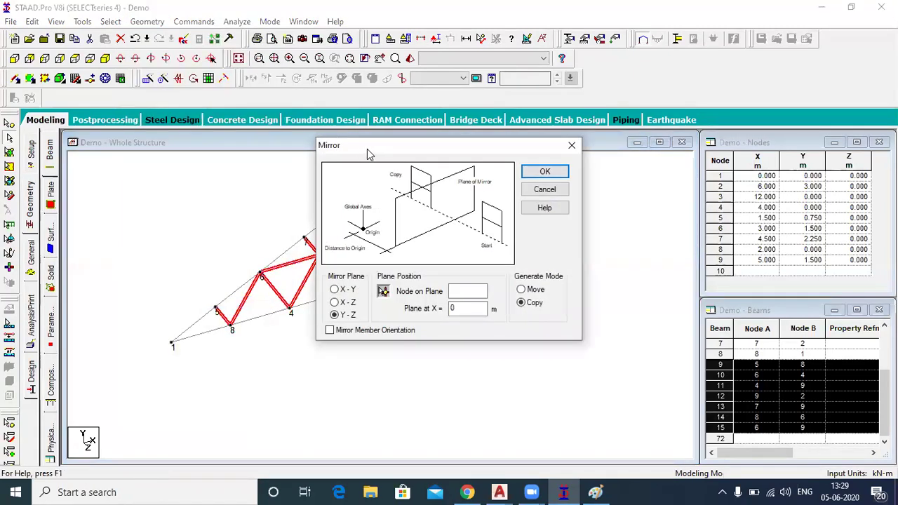
drag(366, 148, 509, 143)
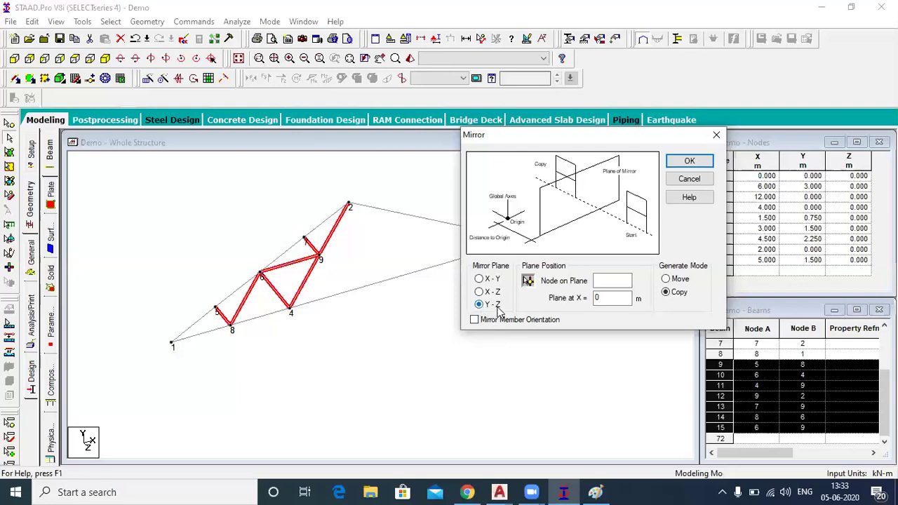
Try a mirror plane position of X = 6 m and reset it to 0
double_click(596, 298)
text(6)
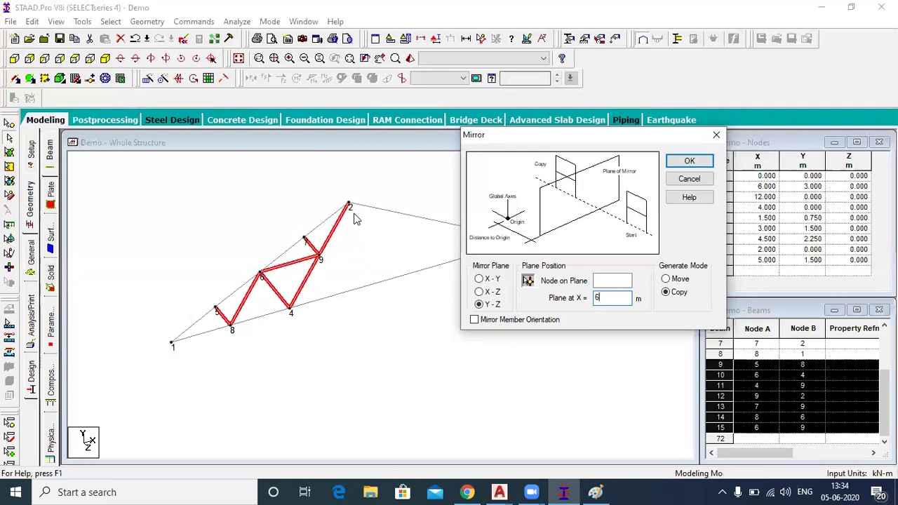
drag(602, 298, 589, 297)
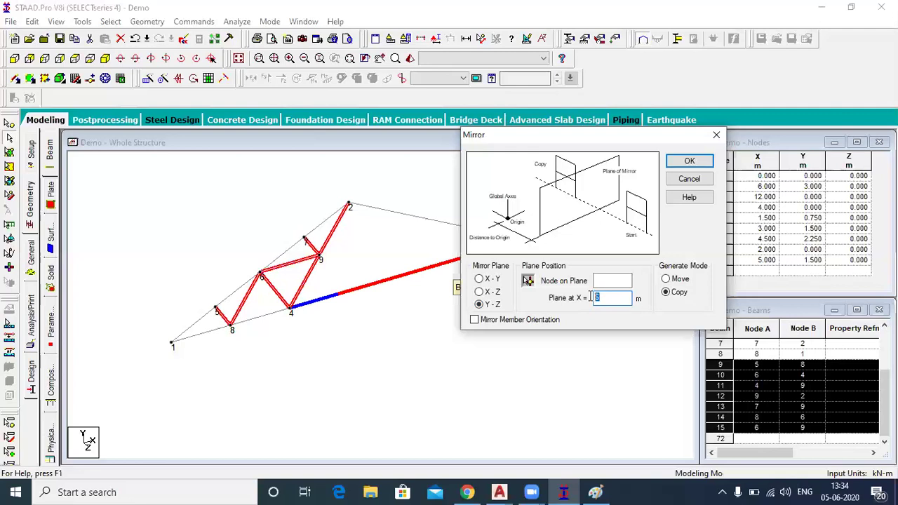
text(0)
Mirror the selected web members as a copy about the Y-Z plane through node 2, declining the auto-save, and clear the selection
click(527, 280)
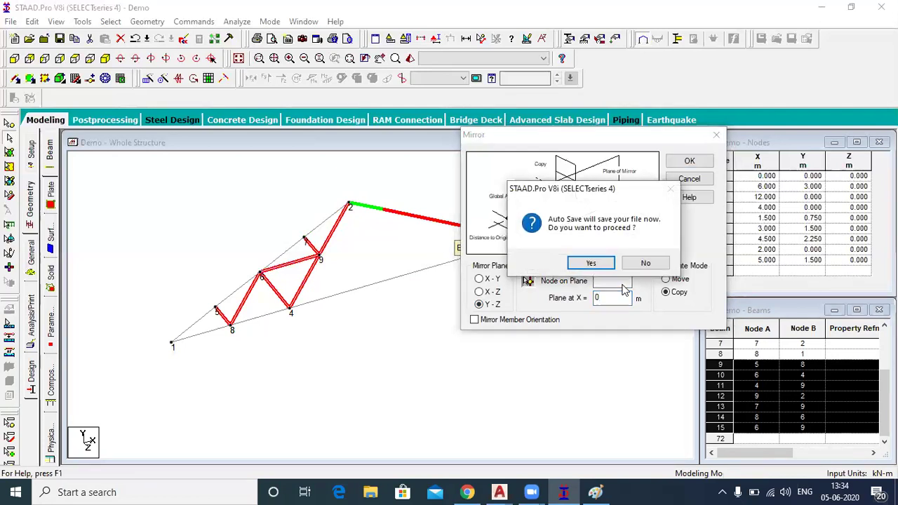
click(643, 262)
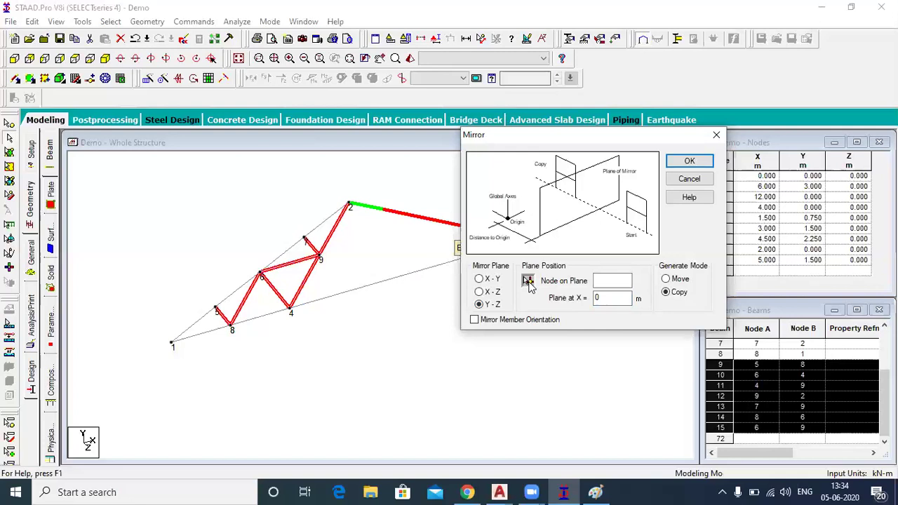
click(528, 280)
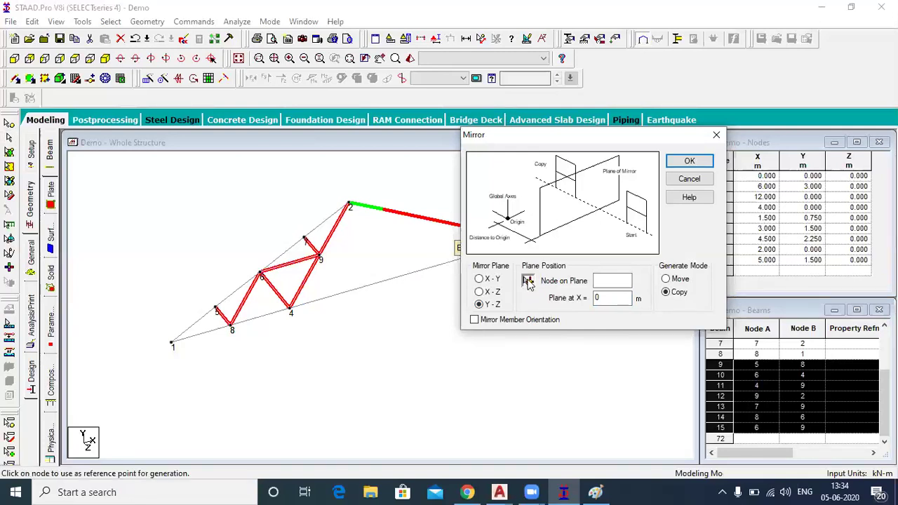
click(352, 209)
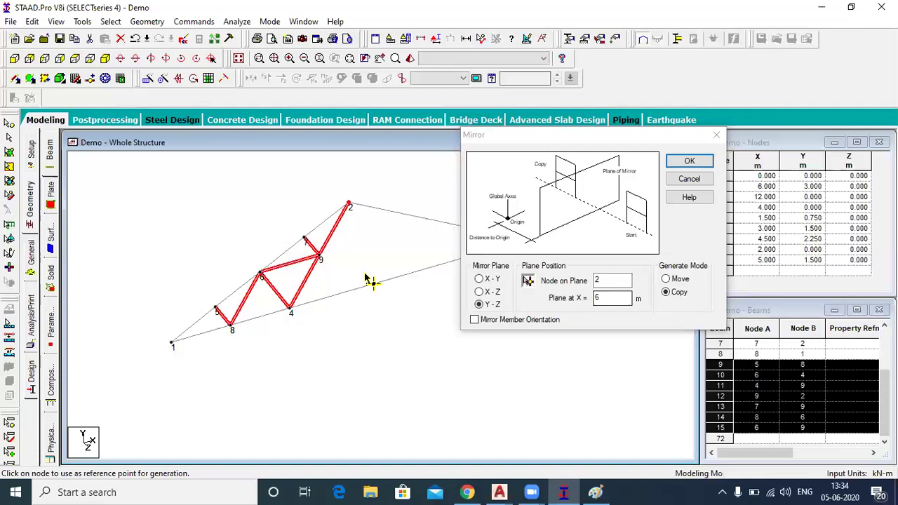
click(690, 162)
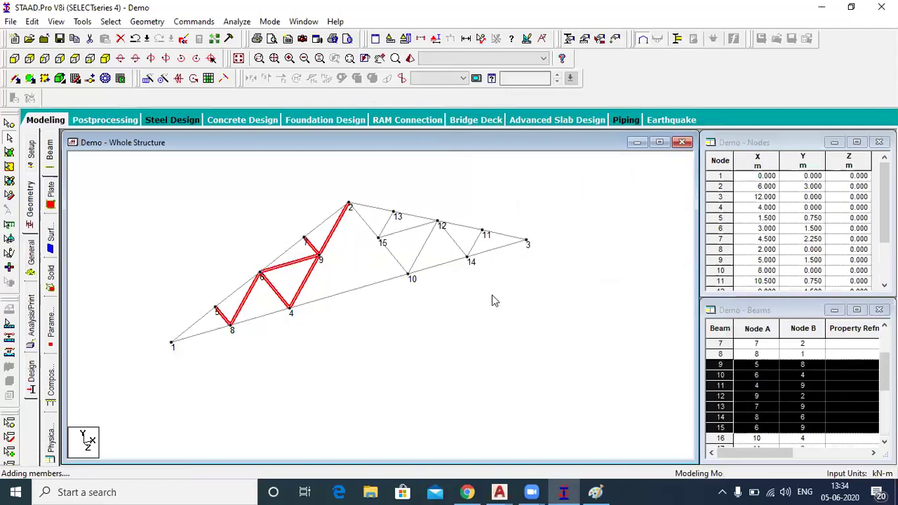
click(492, 300)
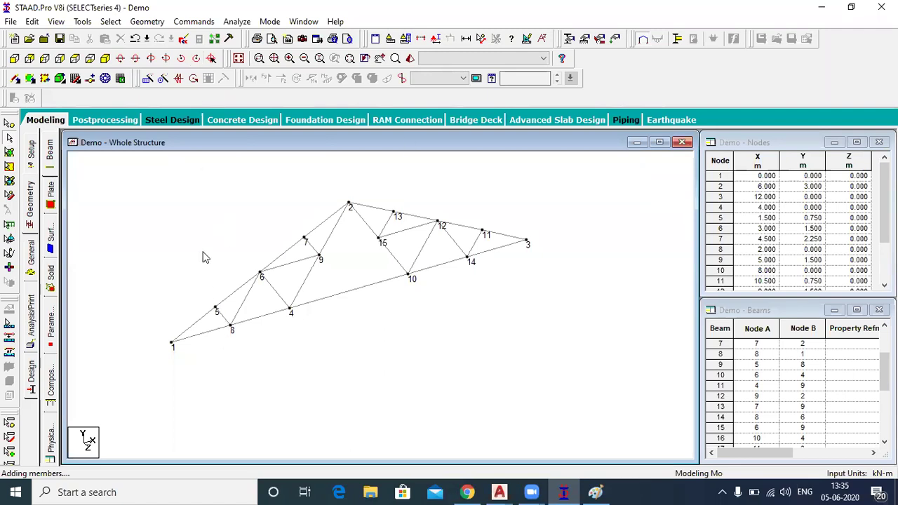
click(146, 21)
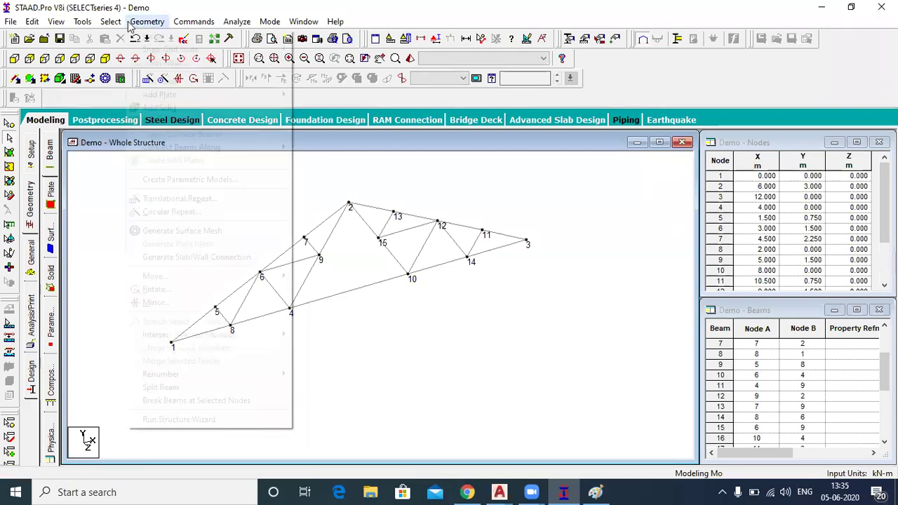
mouse_move(184, 81)
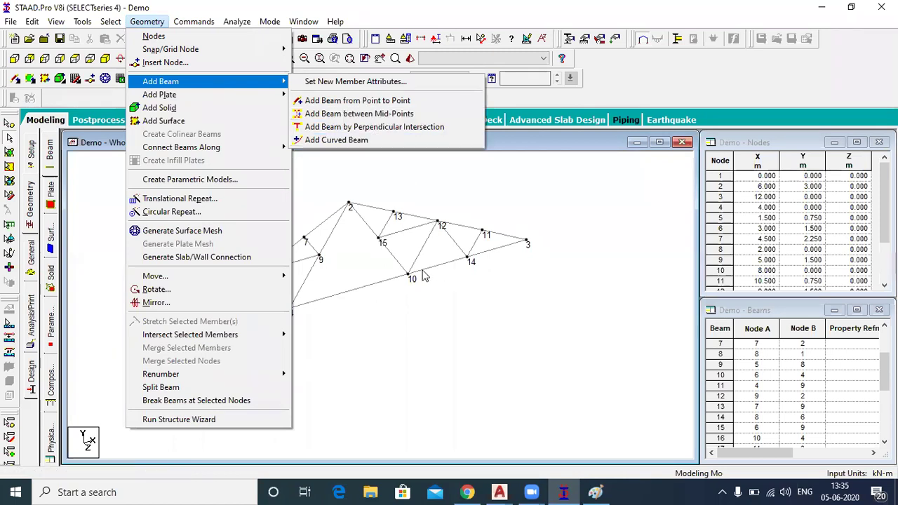
click(368, 271)
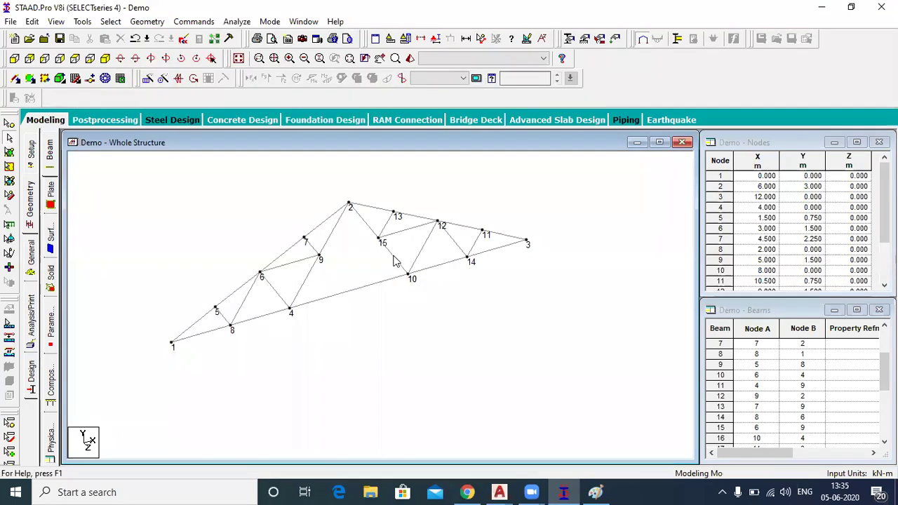
click(394, 260)
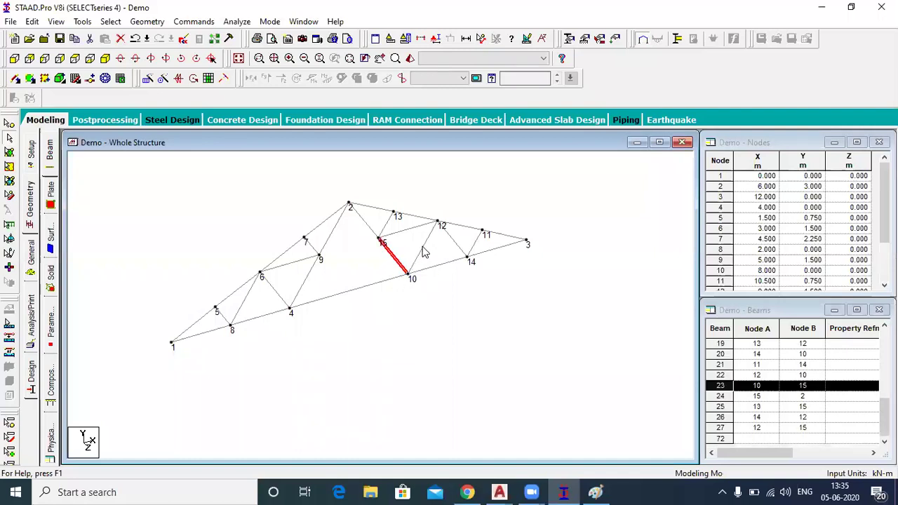
click(421, 252)
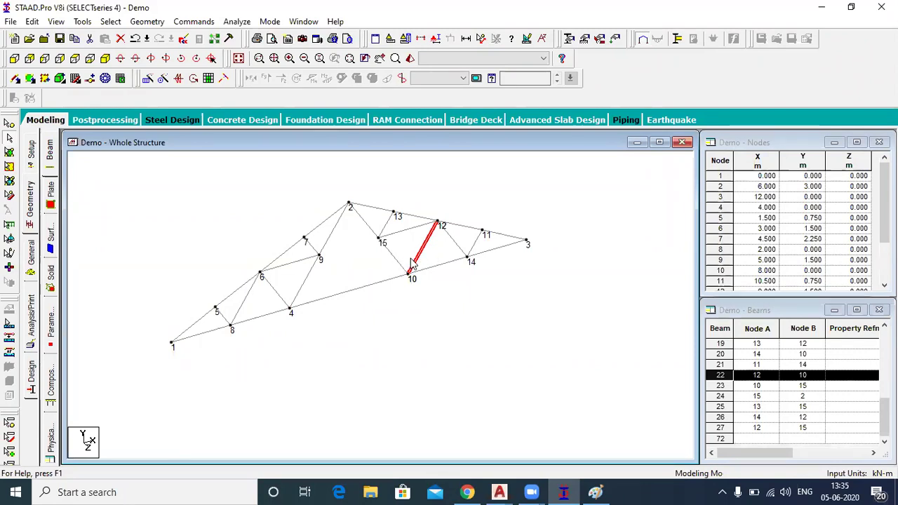
click(431, 319)
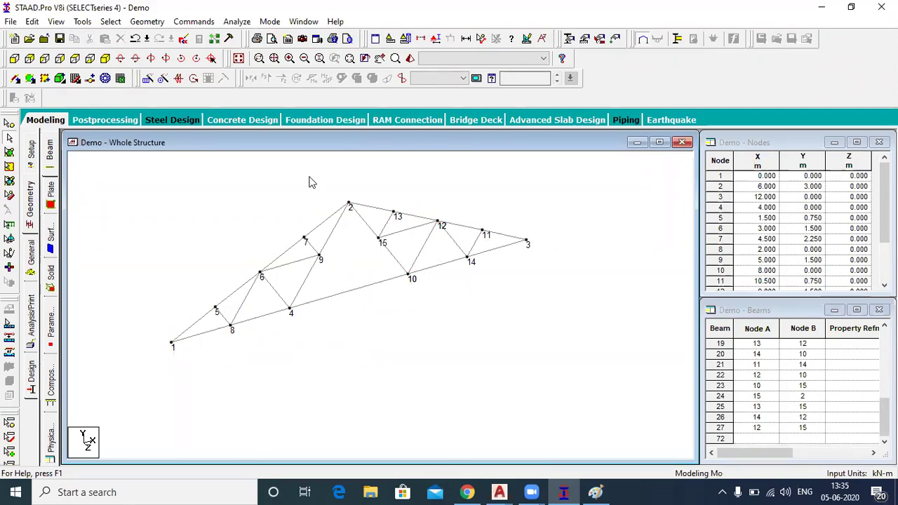
Try adding a beam between the mid-points of beams 10–15 and 12–10, and undo it
click(147, 22)
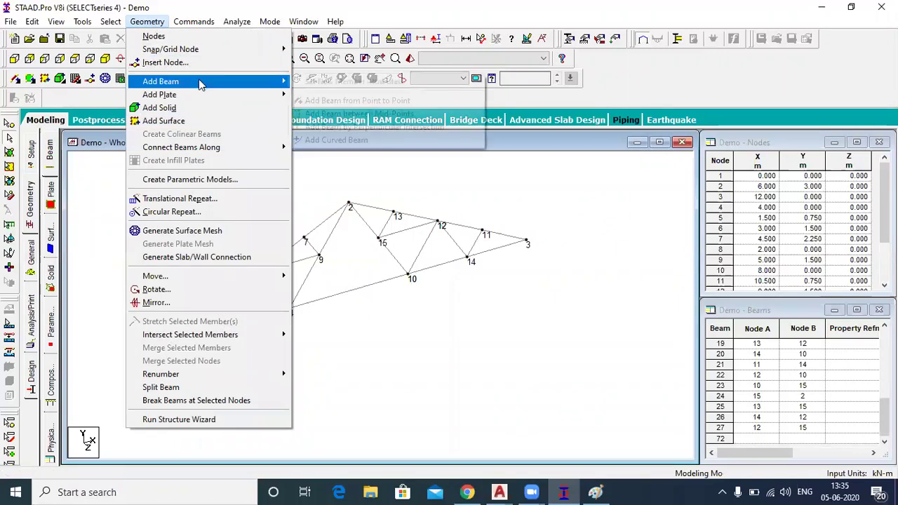
click(344, 115)
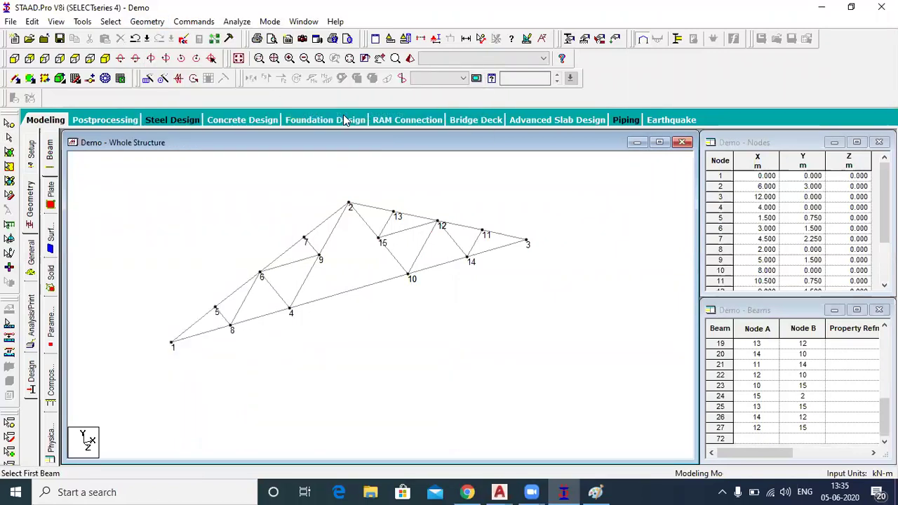
click(404, 267)
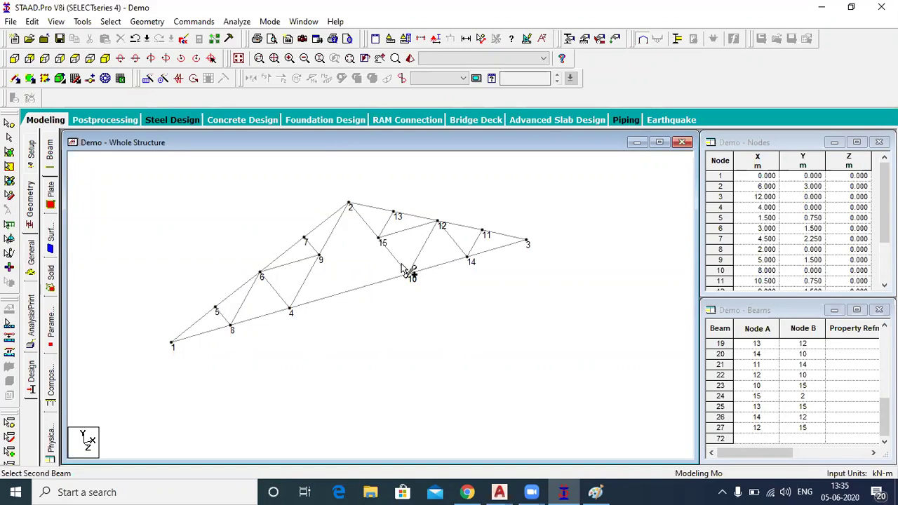
click(432, 233)
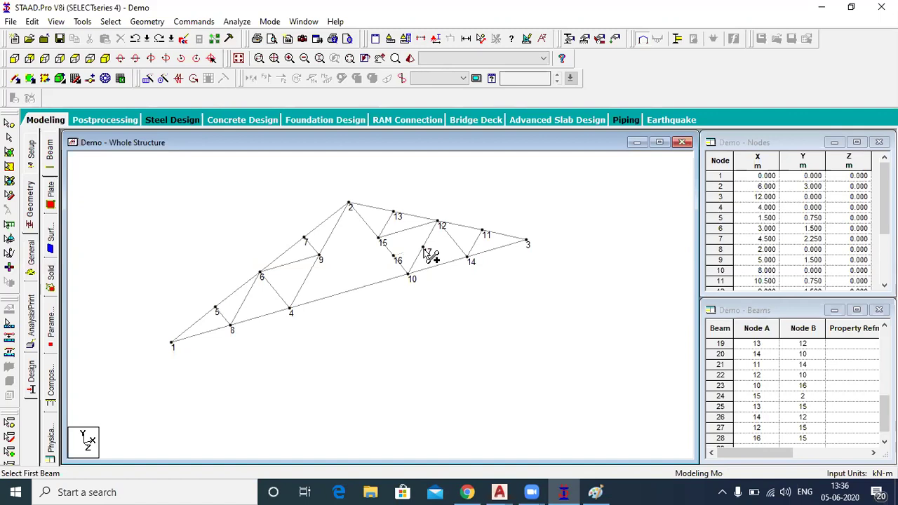
key(ctrl+z)
key(ctrl+z)
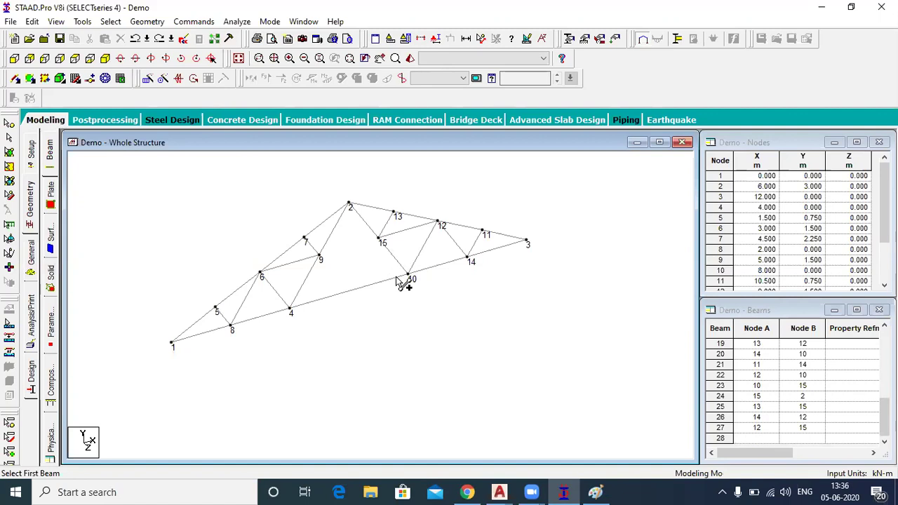
scroll(398, 280, up, 2)
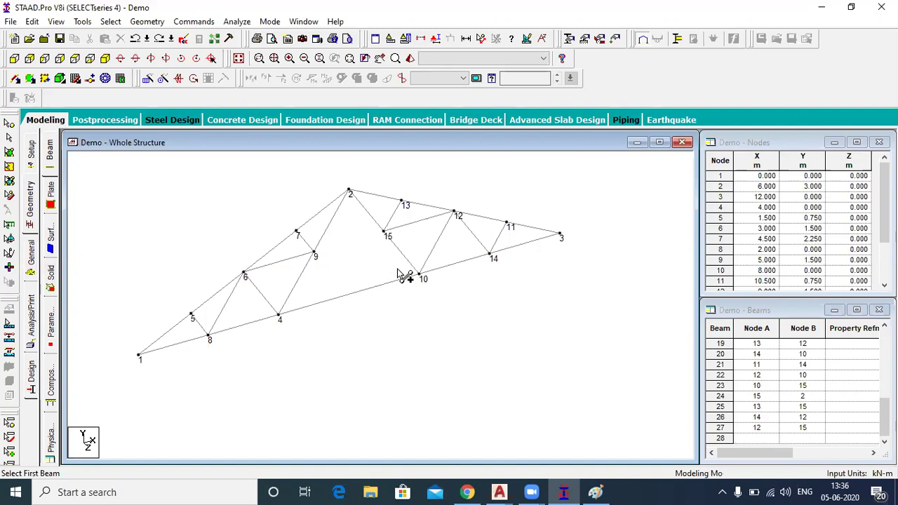
scroll(424, 298, up, 1)
scroll(424, 297, up, 1)
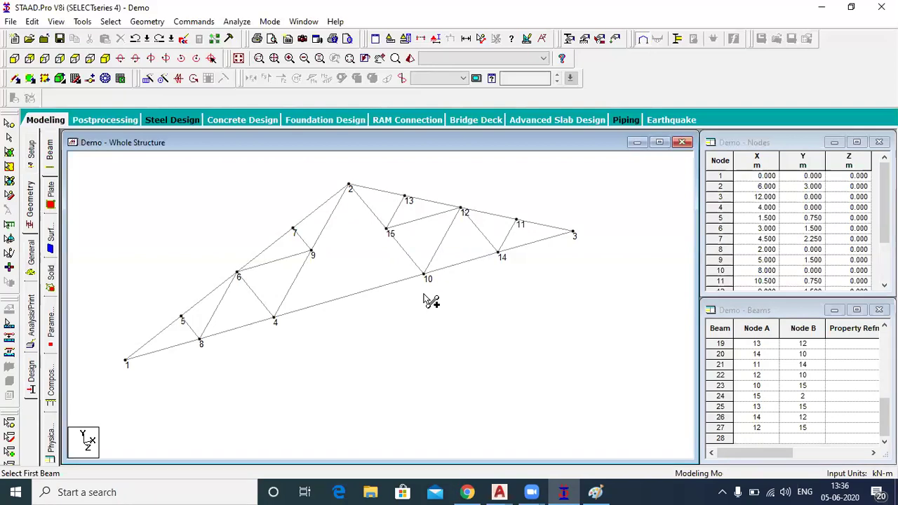
scroll(423, 273, up, 2)
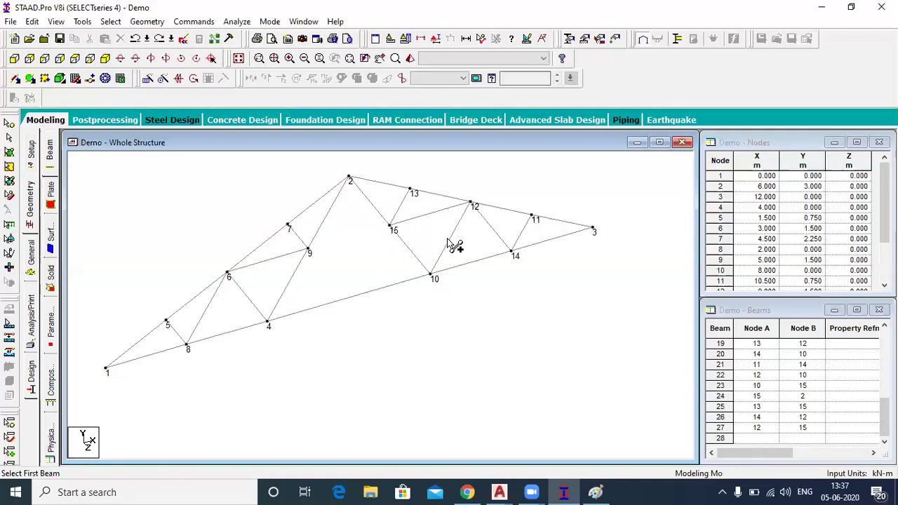
click(147, 21)
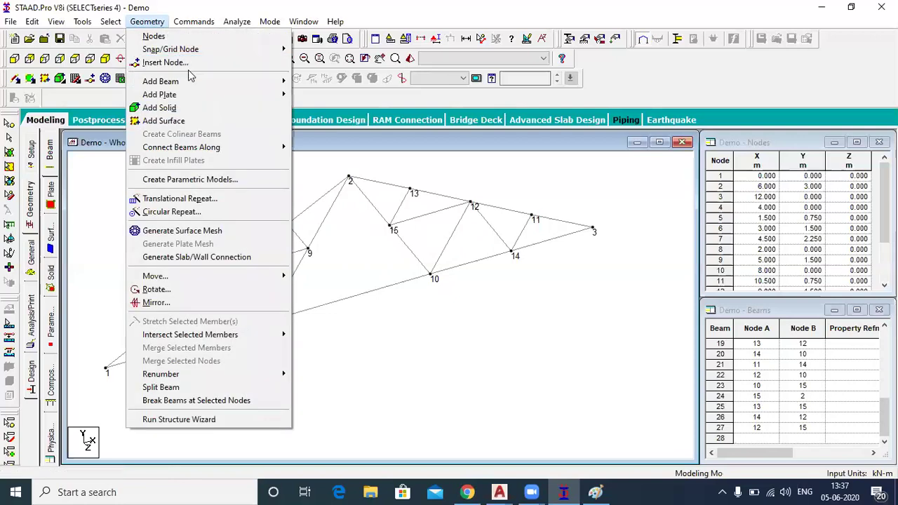
mouse_move(184, 82)
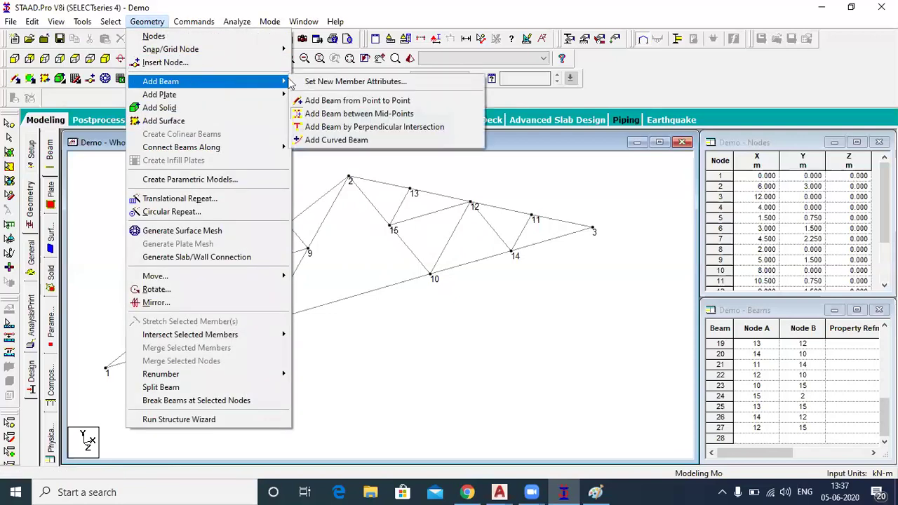
click(365, 120)
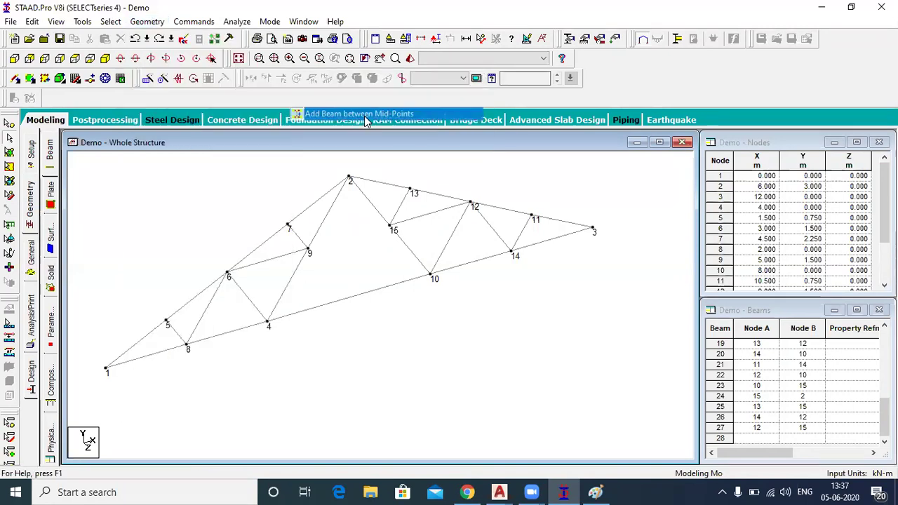
click(416, 254)
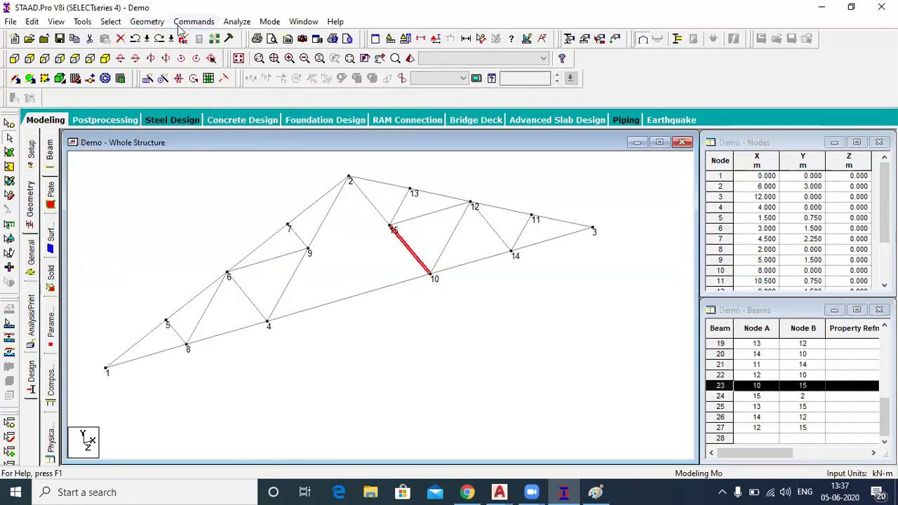
click(151, 22)
mouse_move(245, 89)
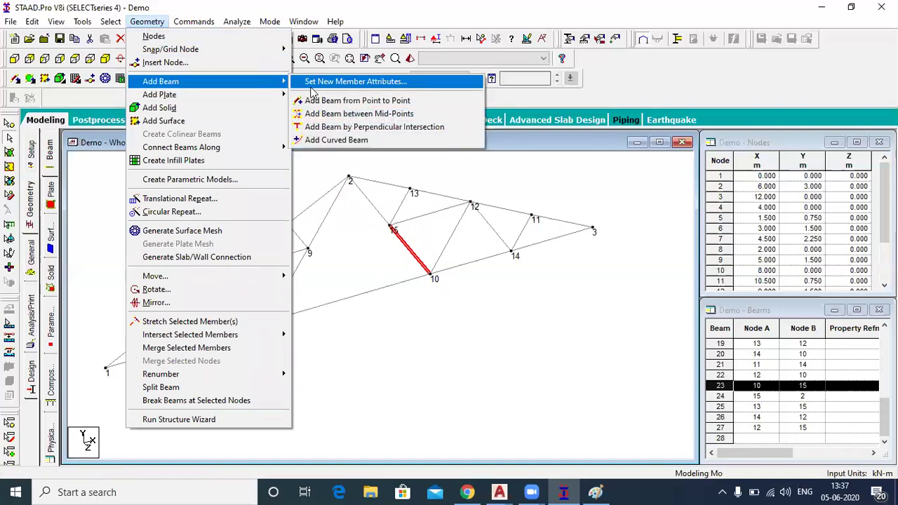
click(353, 226)
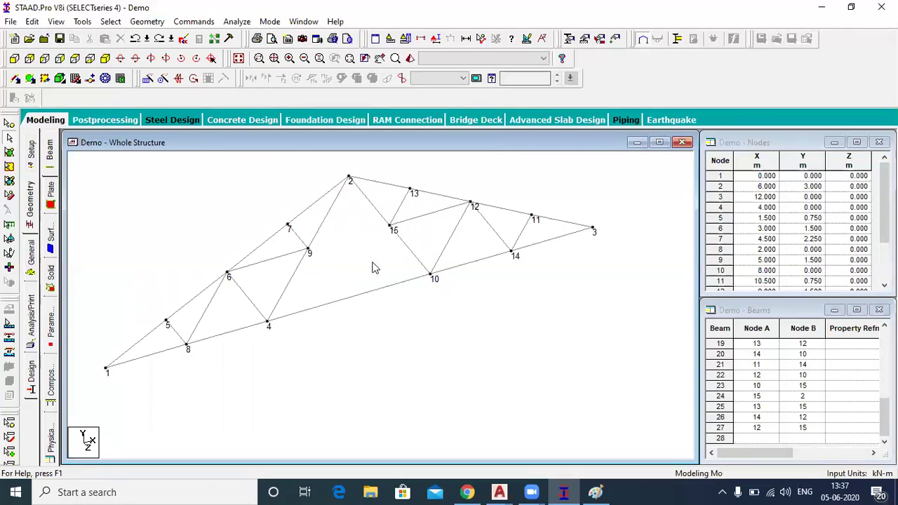
Add beams between the mid-points of members 10–15 and 12–10, and between the mid-points of members 9–4 and 4–10
click(146, 22)
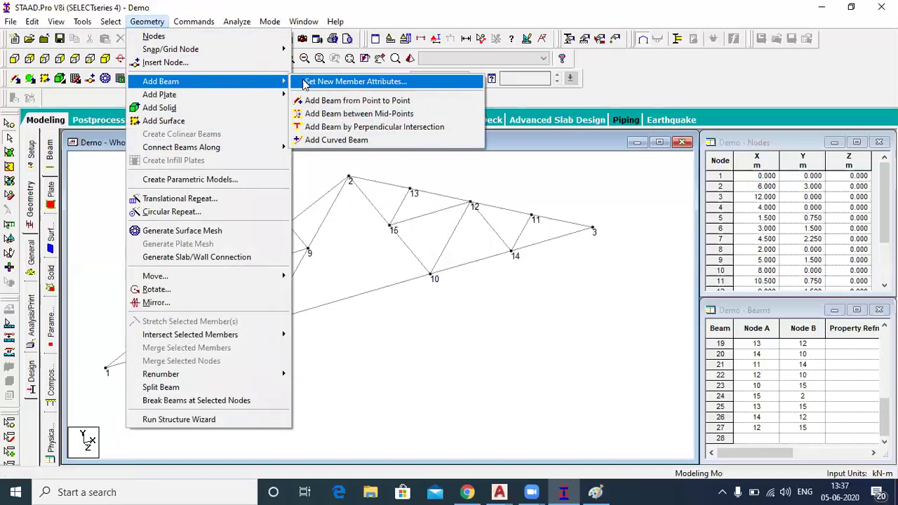
click(334, 115)
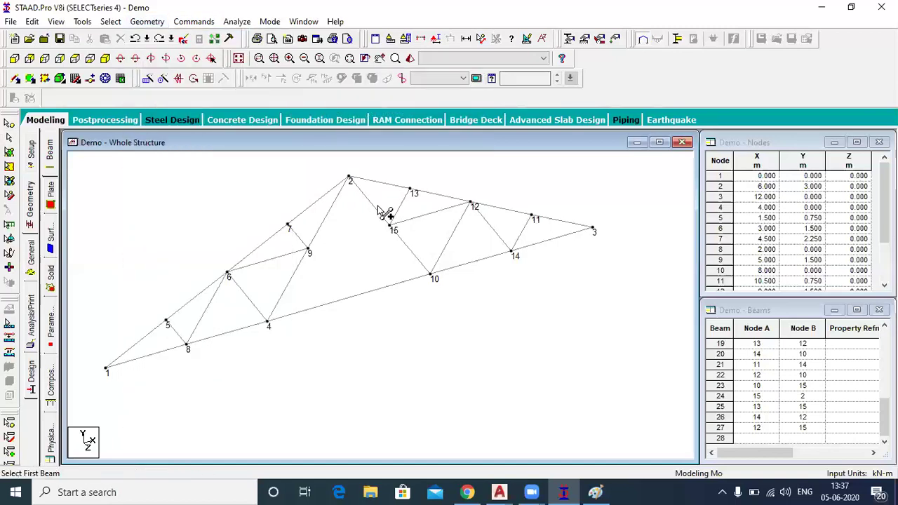
click(412, 254)
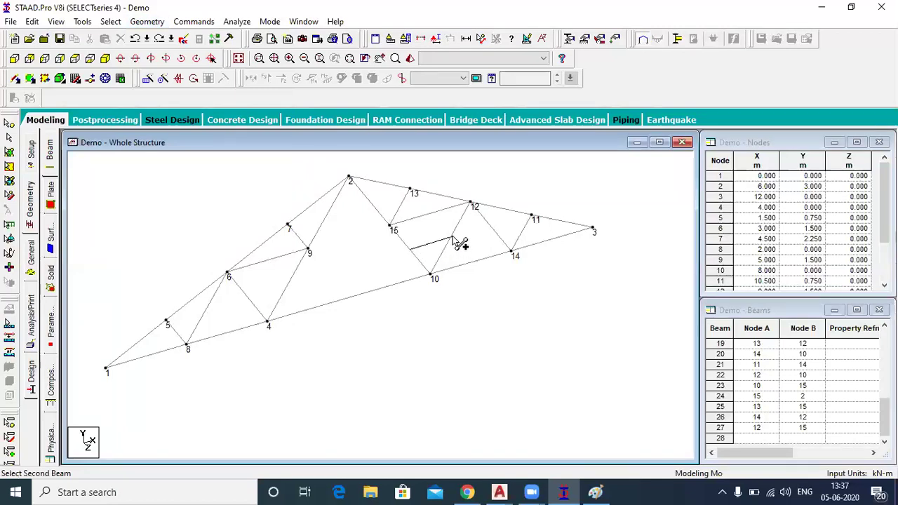
click(451, 236)
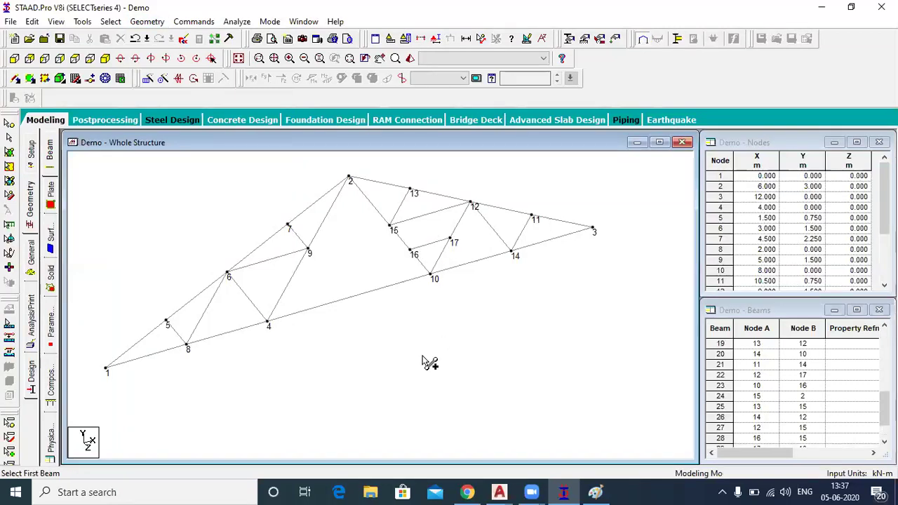
click(291, 279)
click(360, 295)
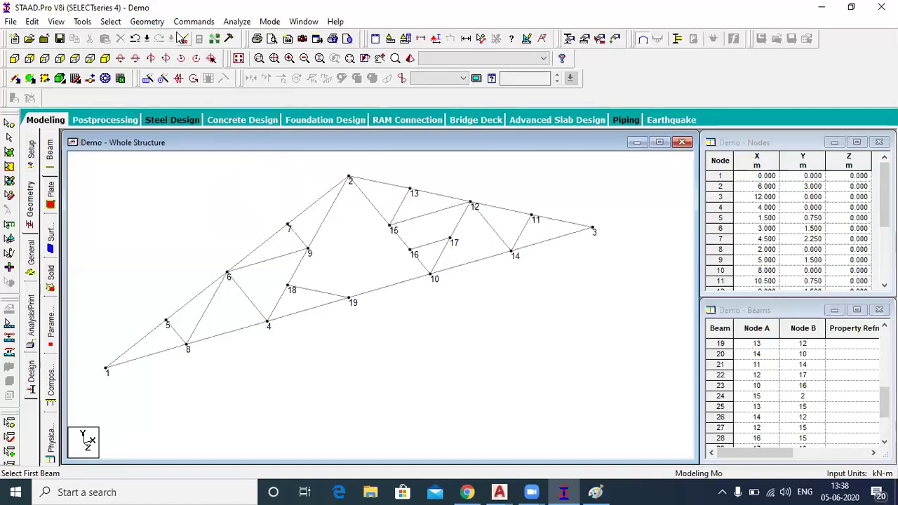
Add a beam from node 11 by perpendicular intersection with bottom-chord member 14–3, declining the auto-save
click(153, 24)
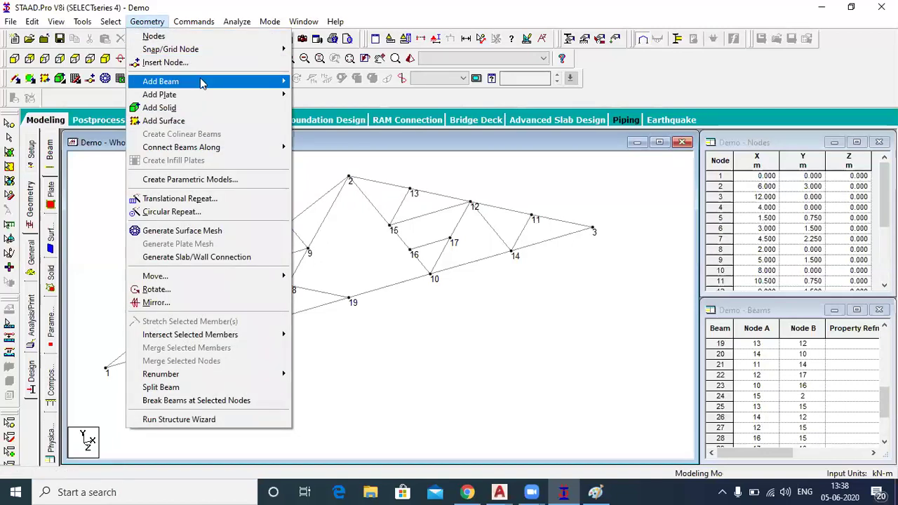
mouse_move(256, 82)
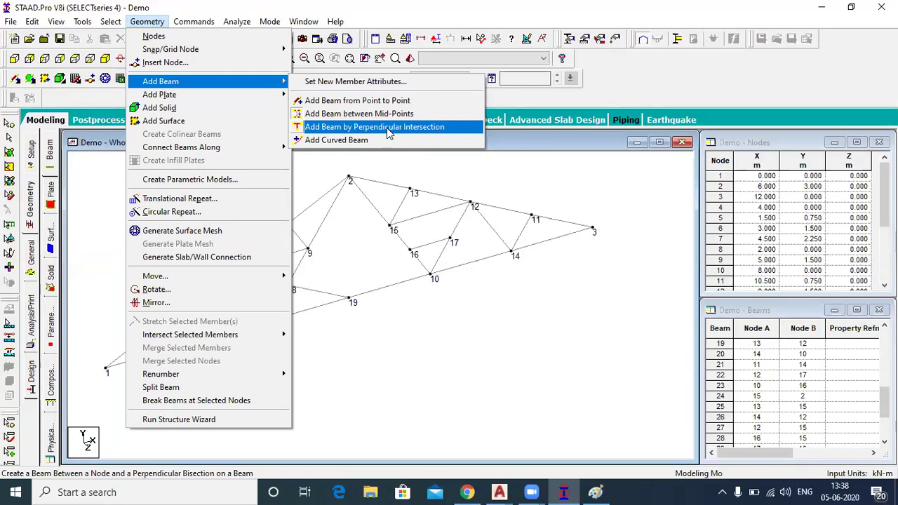
click(344, 127)
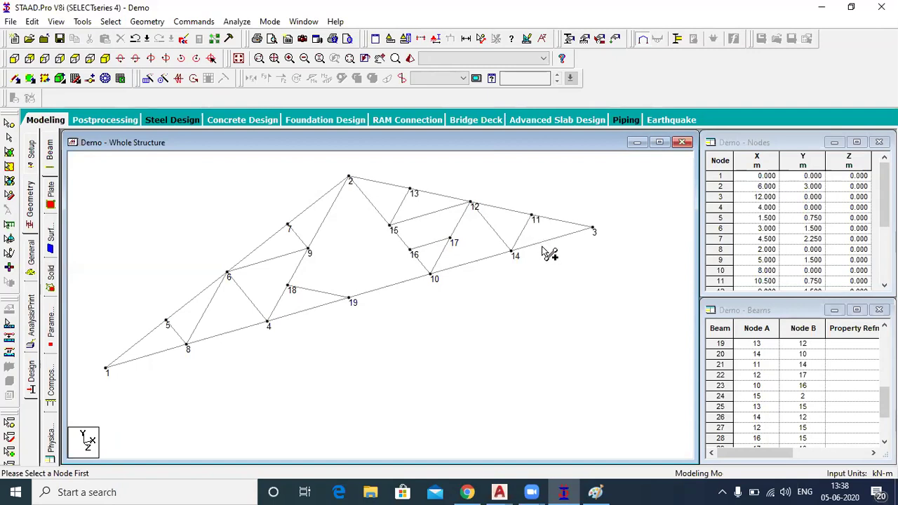
click(532, 216)
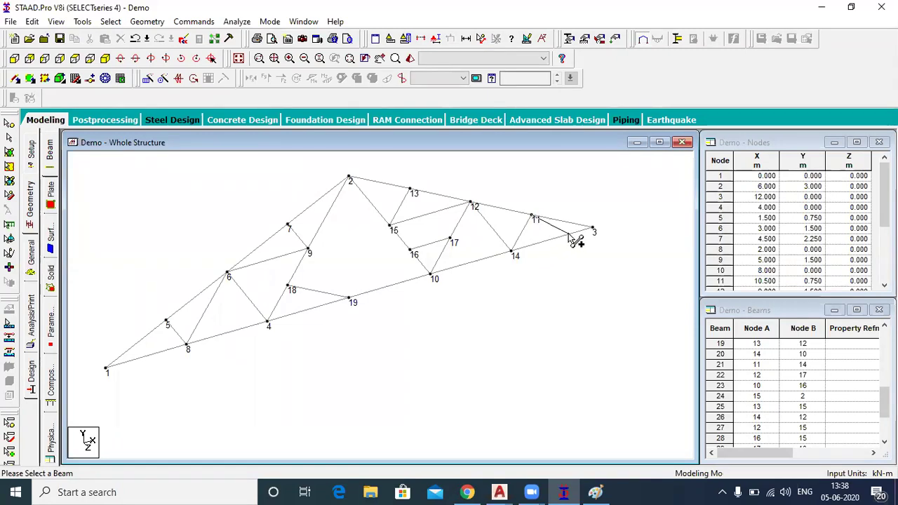
click(569, 234)
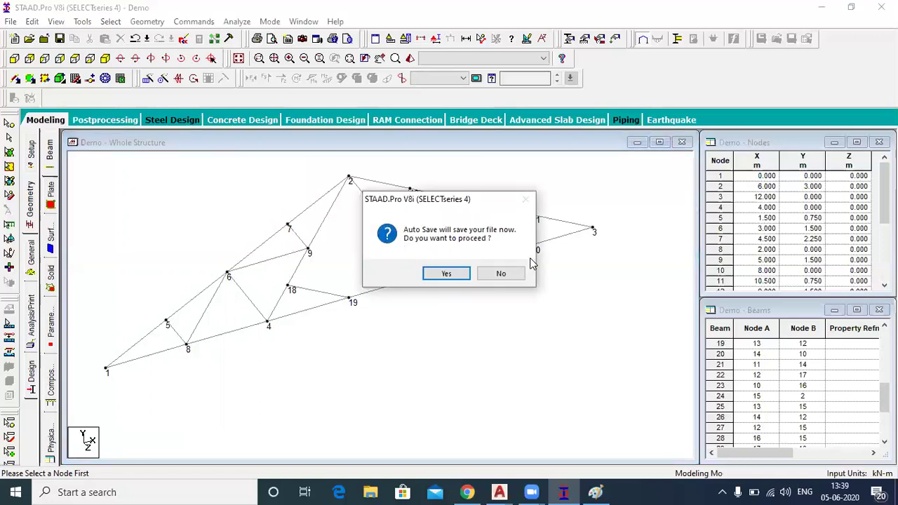
click(501, 273)
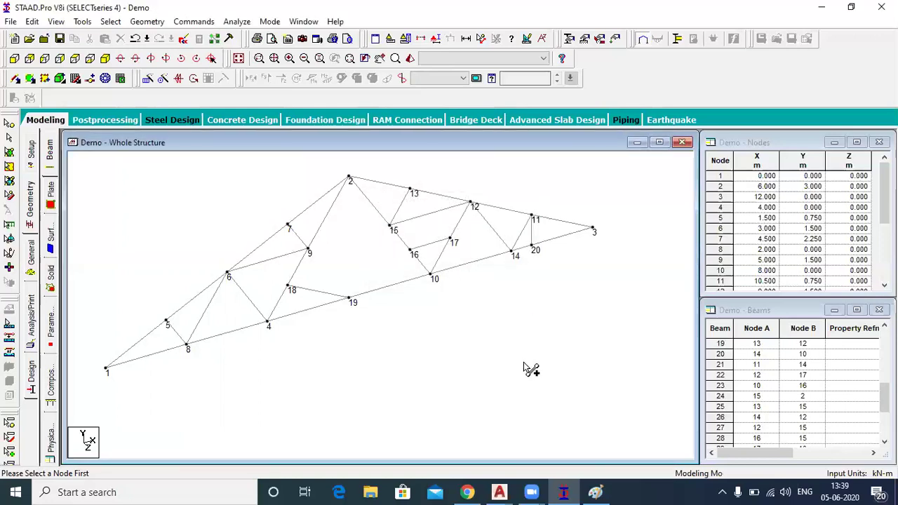